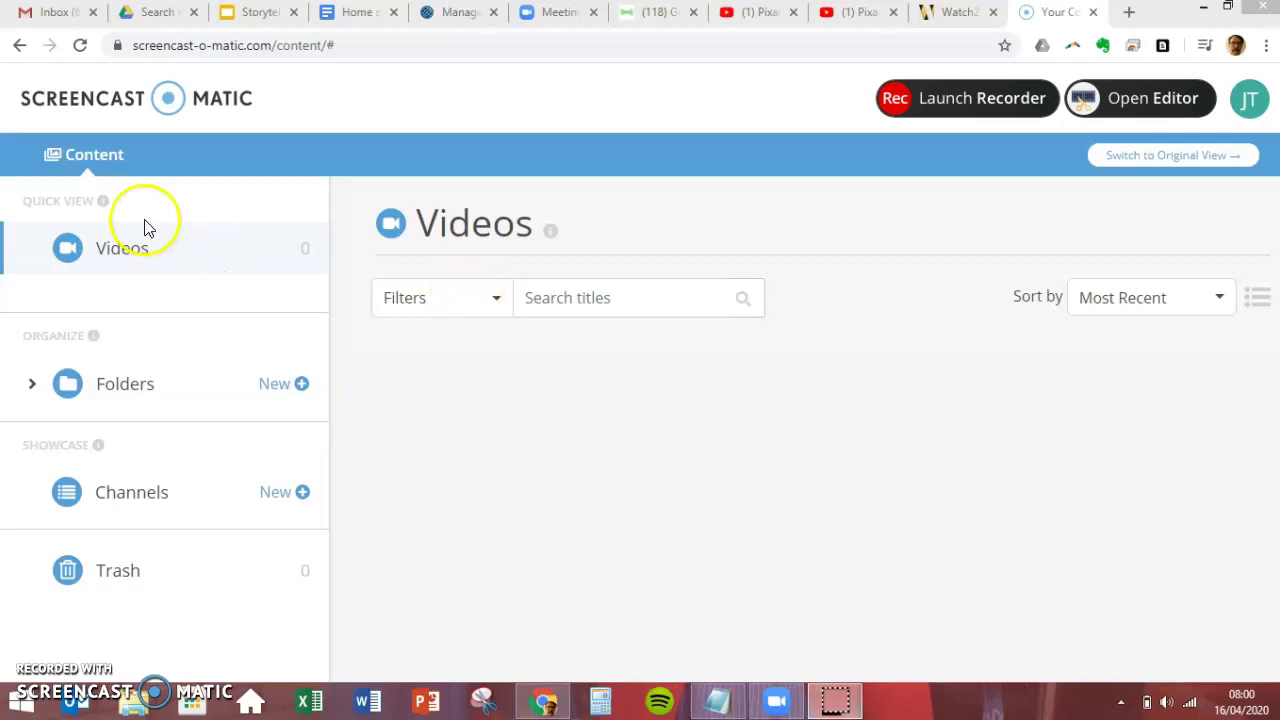
Switch to Watch2Gether and open My Rooms, which lists pixarstorytellingpart2
left_click(944, 14)
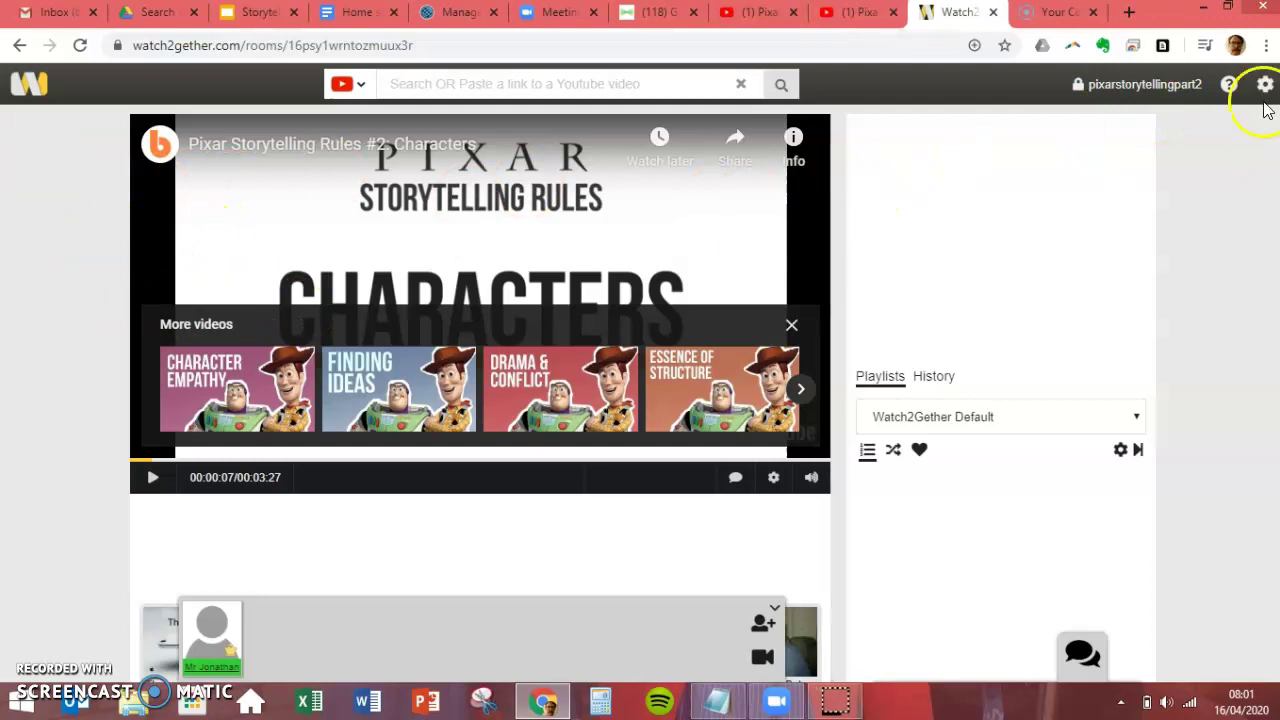
left_click(30, 88)
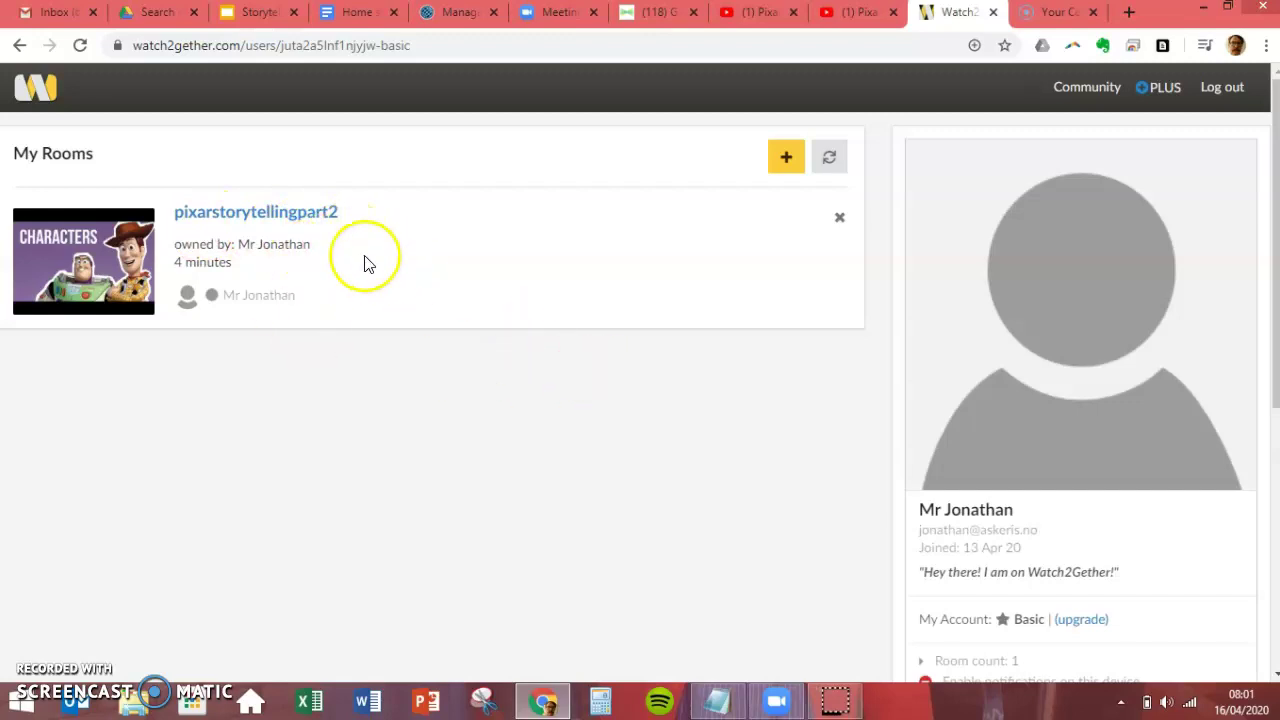
Bring up the Pixar Storytelling Rules #3: Character Empathy video among the YouTube tabs
left_click(860, 22)
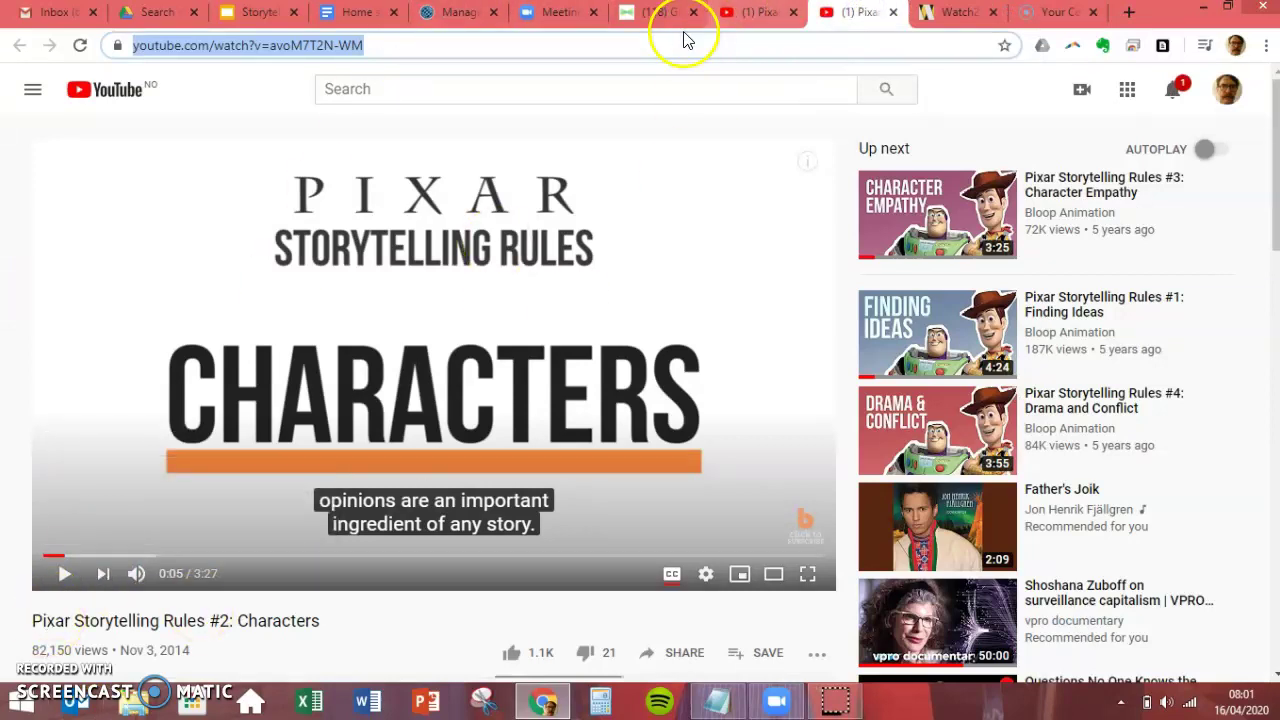
left_click(748, 12)
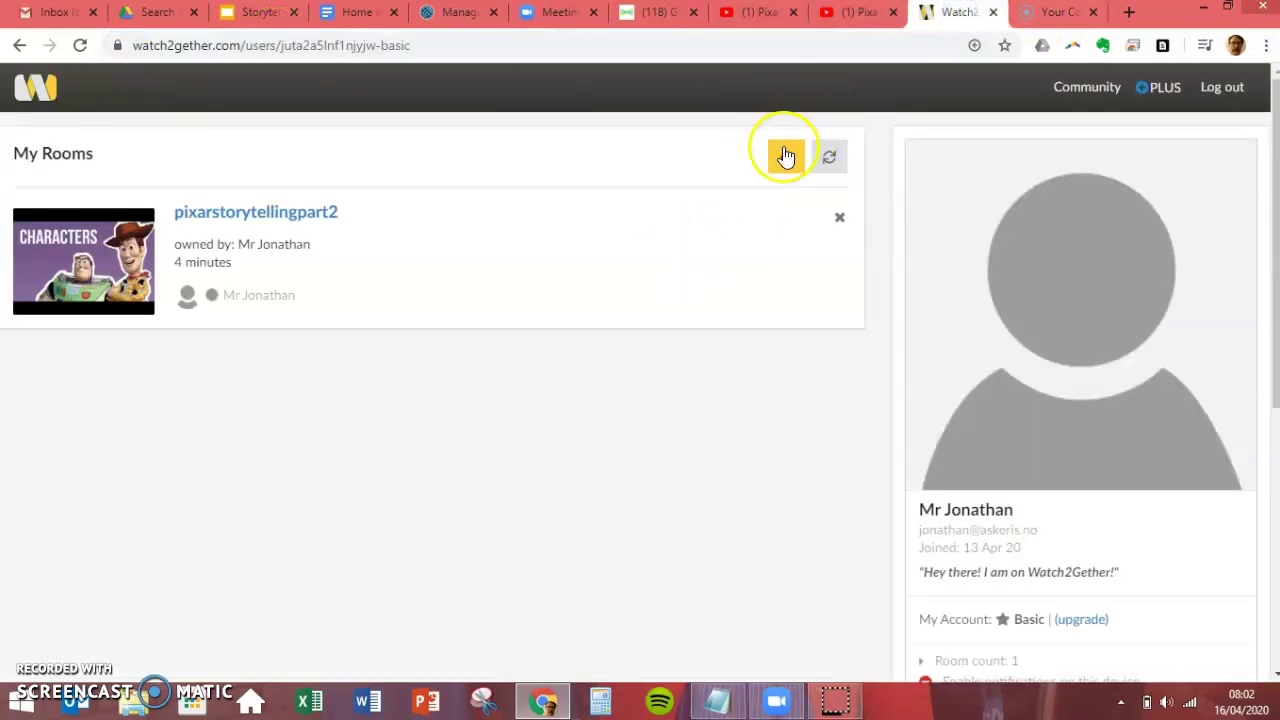
Create a new room, load Character Empathy from the pasted YouTube link, and pause it
left_click(785, 152)
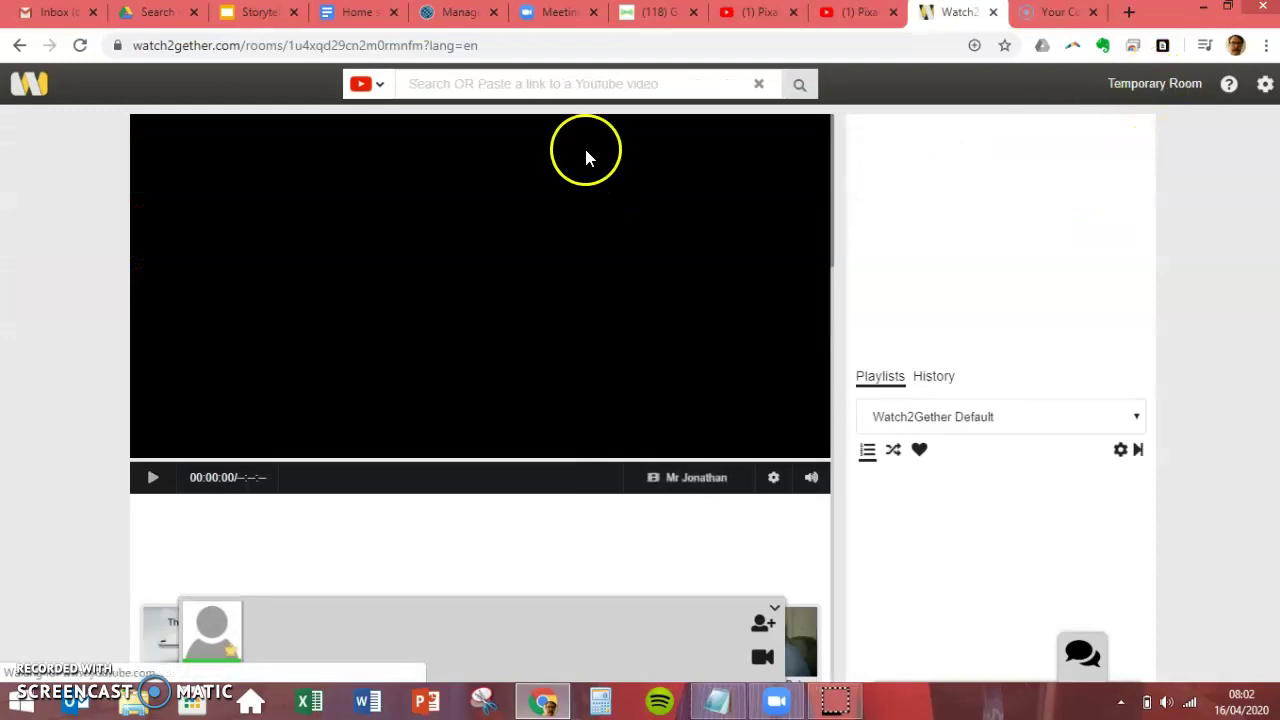
left_click(606, 83)
type("https://www.youtube.com/watch?v=-LeKeyvbFuw")
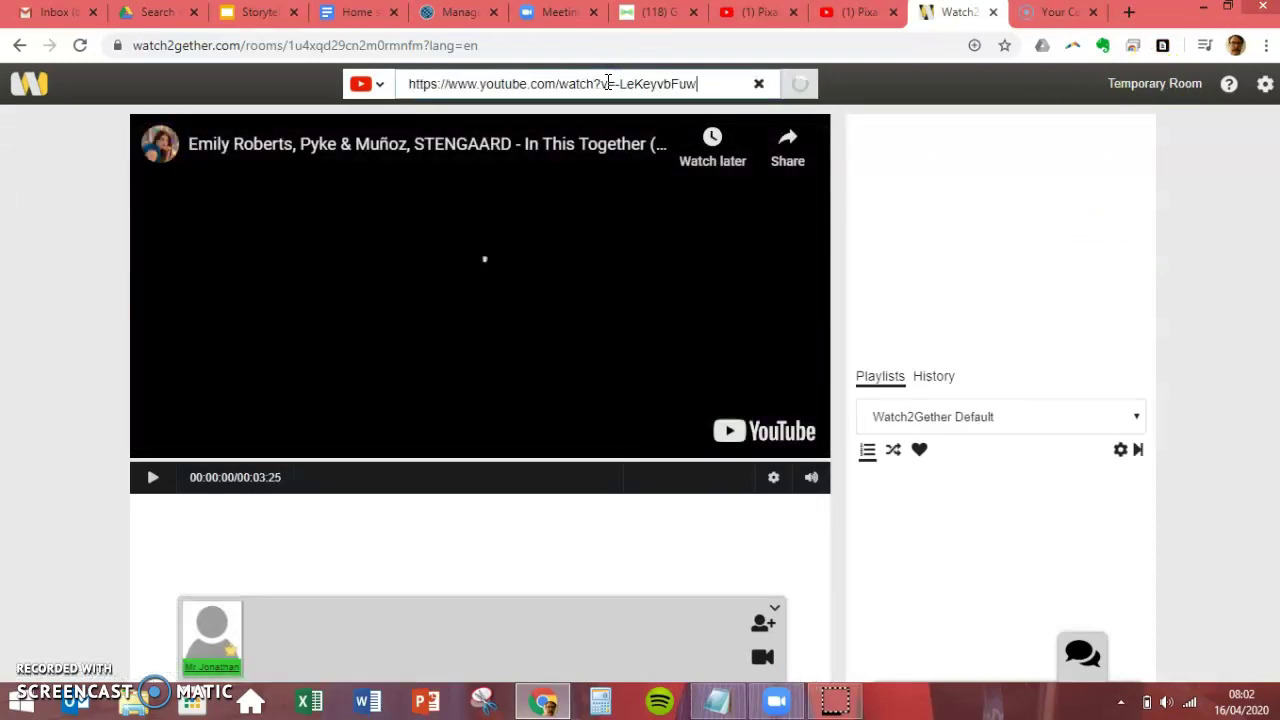
left_click(225, 345)
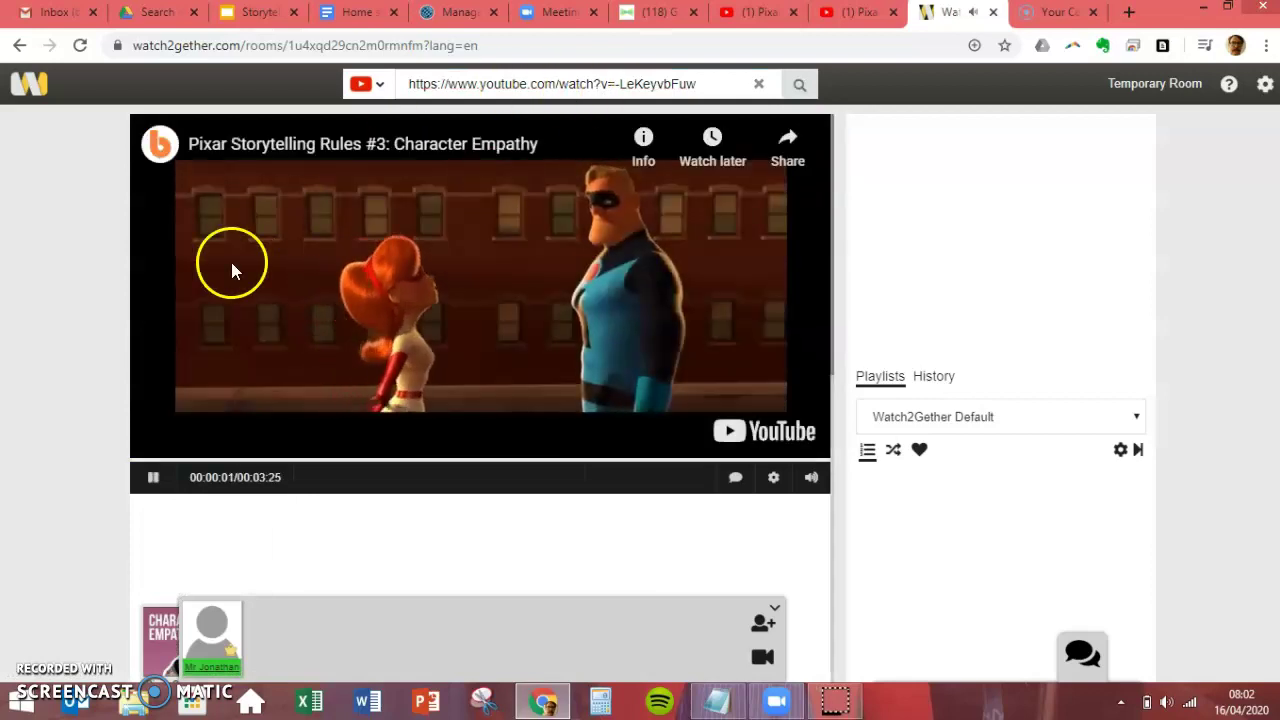
left_click(153, 477)
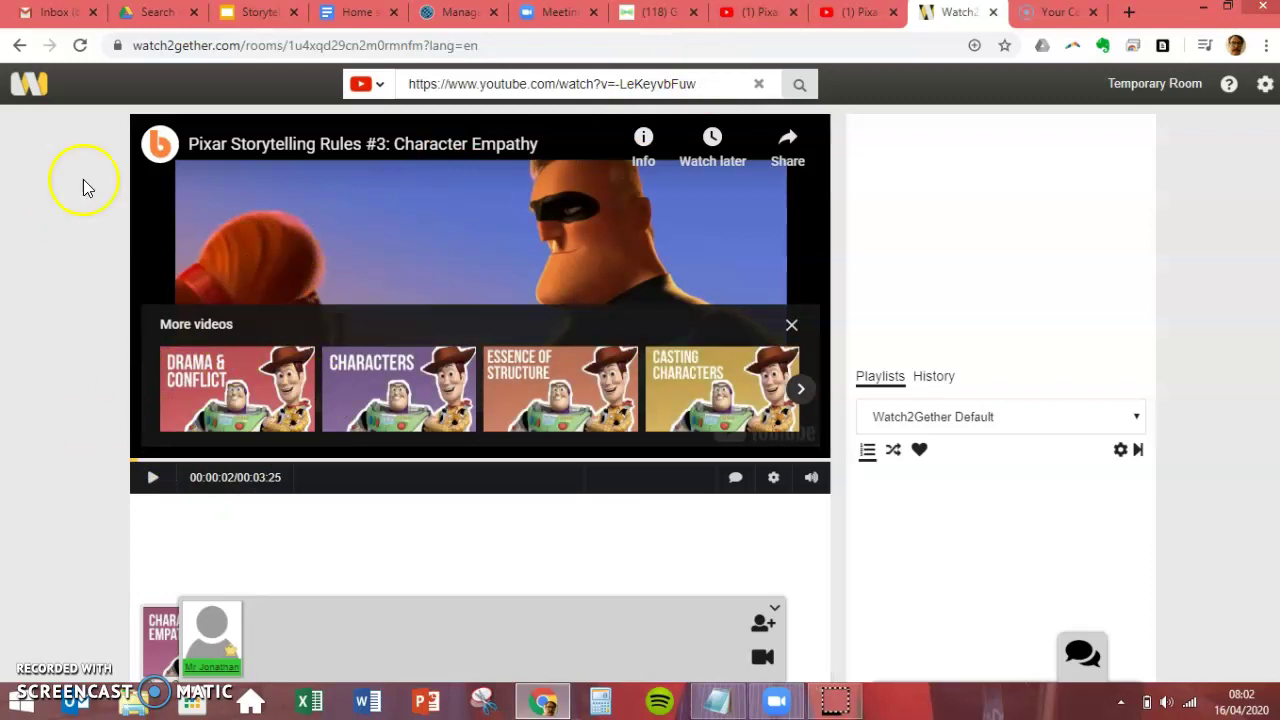
scroll(237, 251, "down", 5)
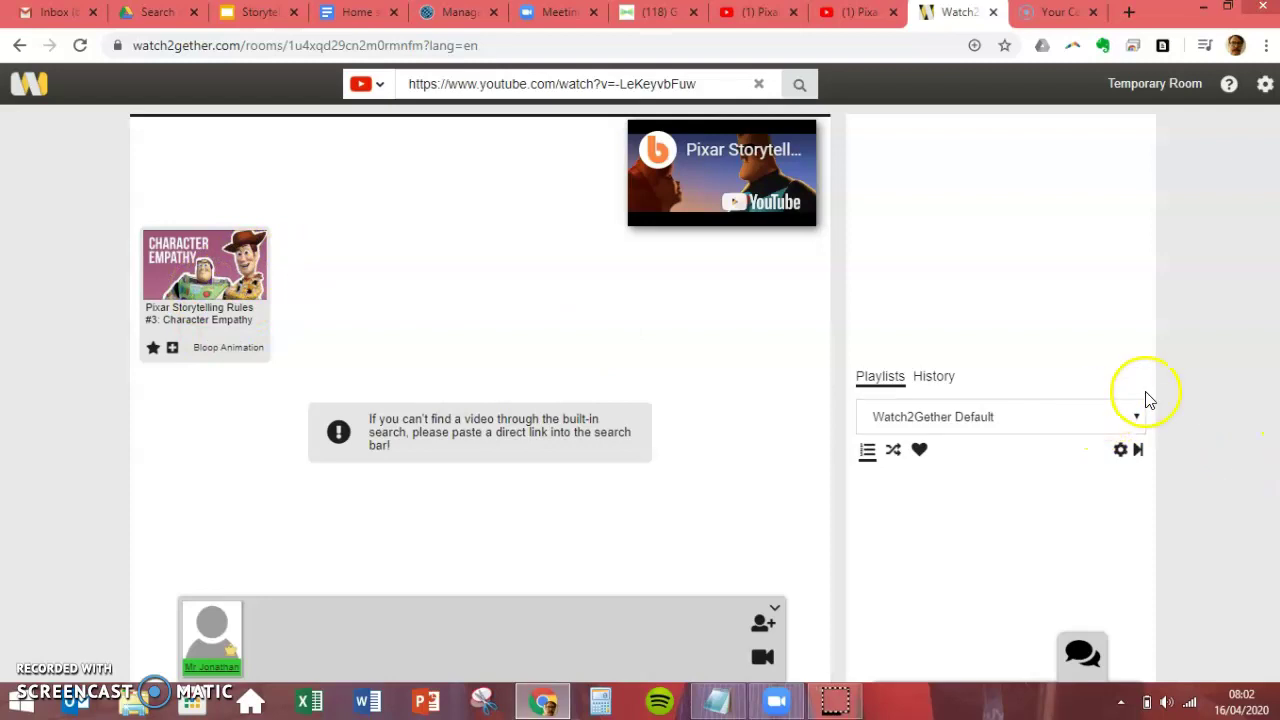
In room settings, enter 'Pixar storytelling part 3' as the room name
left_click(1264, 84)
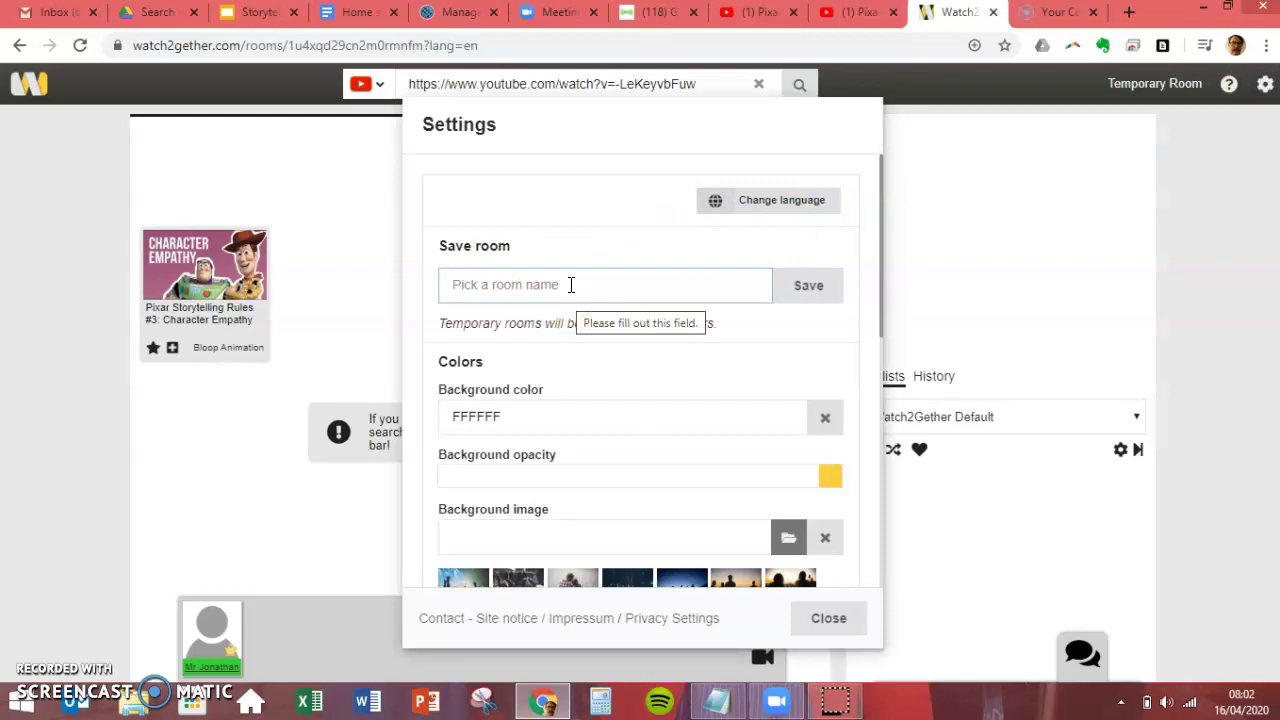
type("Pixar")
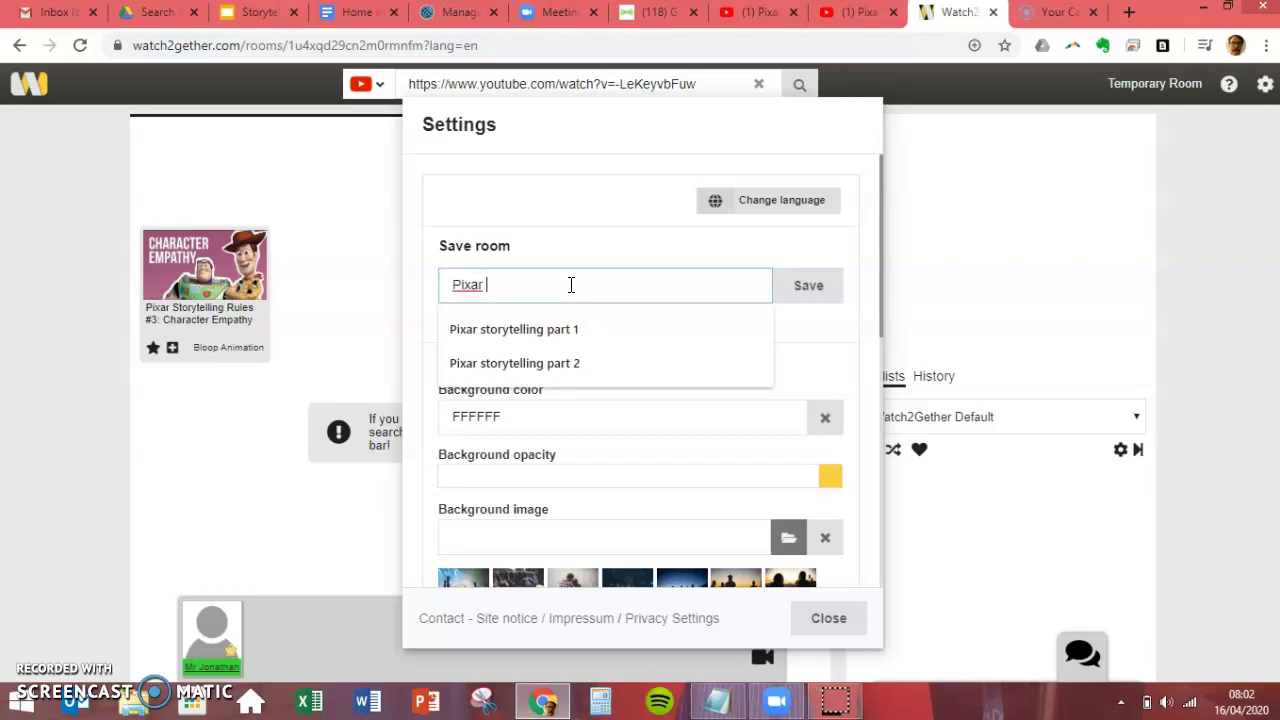
left_click(548, 366)
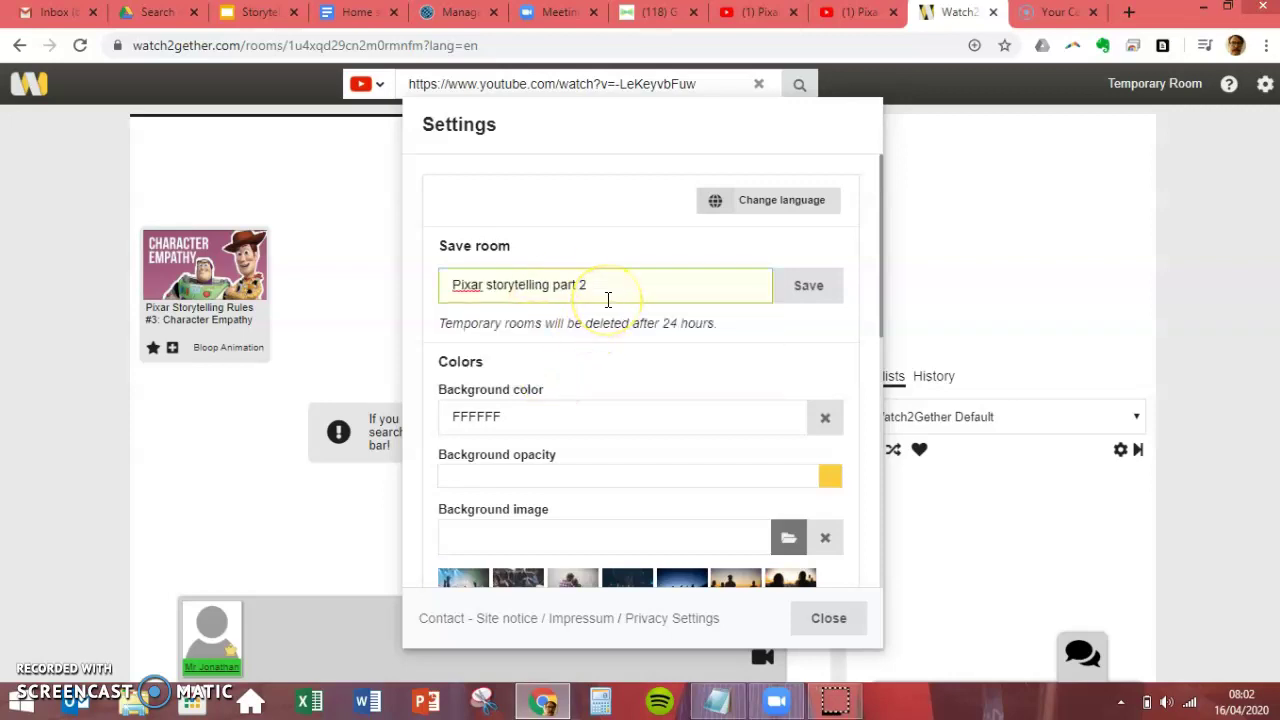
key("BackSpace")
type("3")
left_click(717, 338)
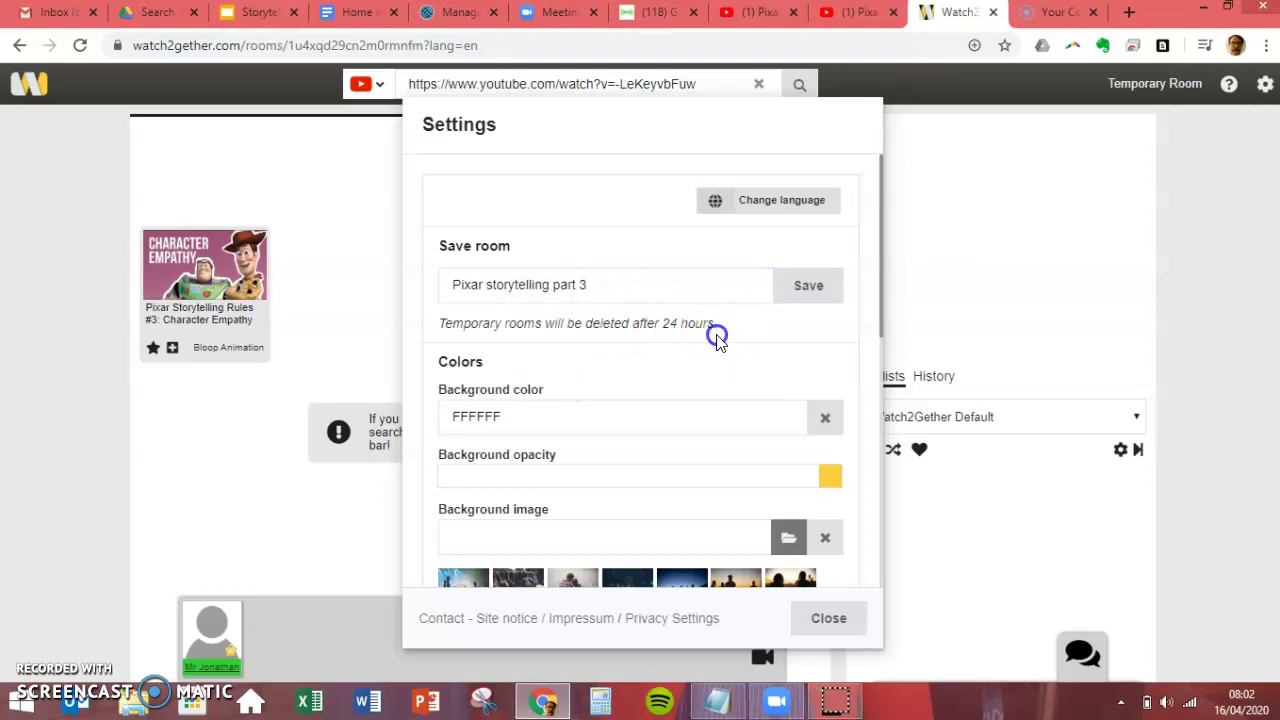
Enable all five moderation options: members only, selected video, player, playlists and colors
scroll(740, 350, "down", 1)
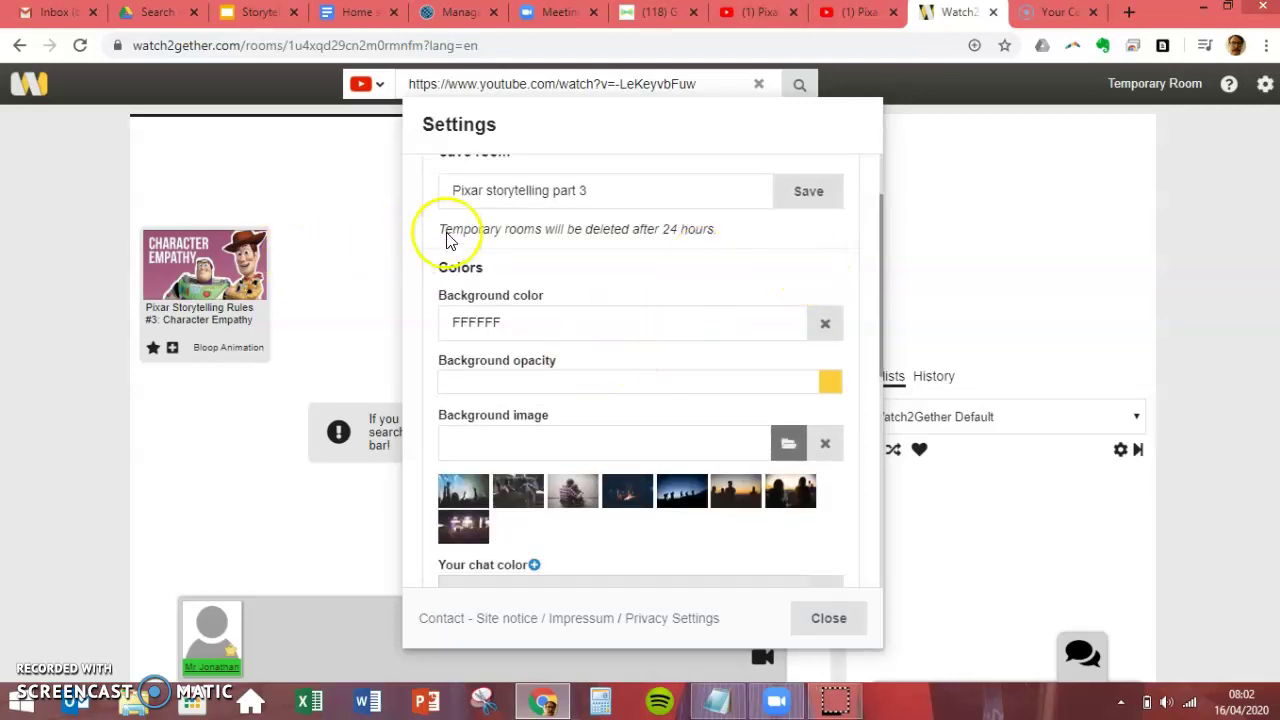
scroll(680, 309, "down", 2)
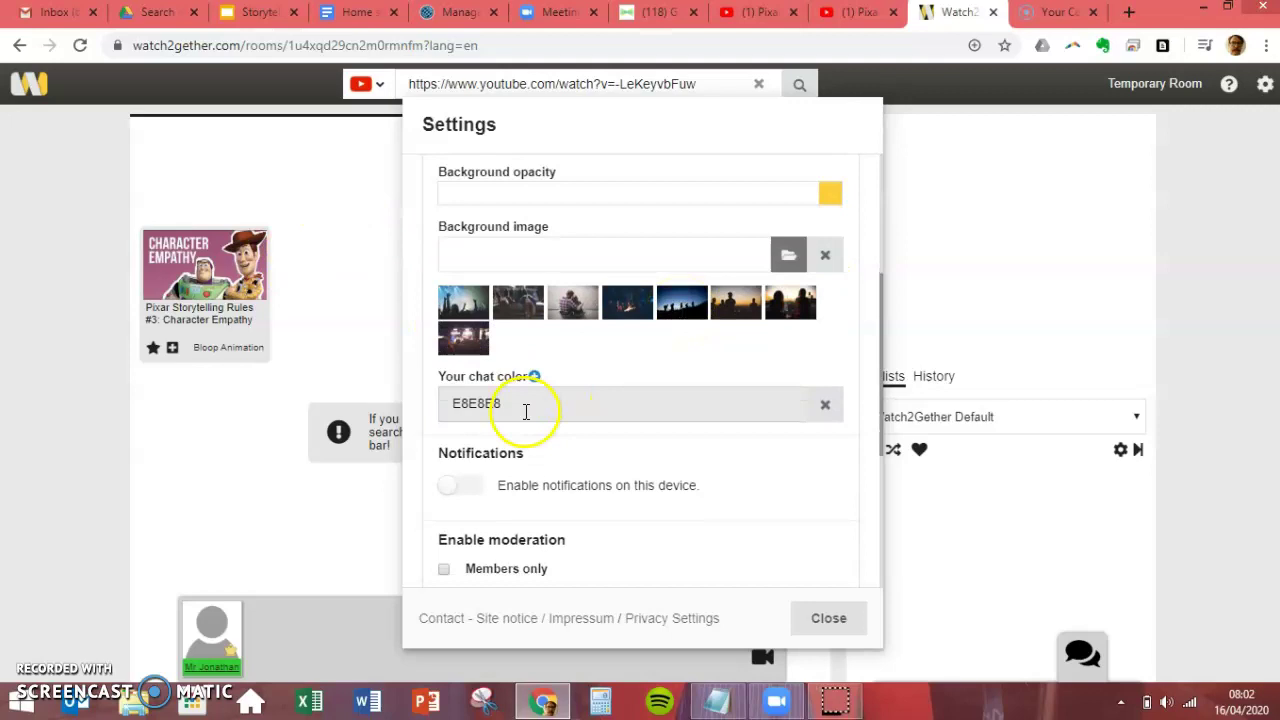
scroll(735, 391, "down", 3)
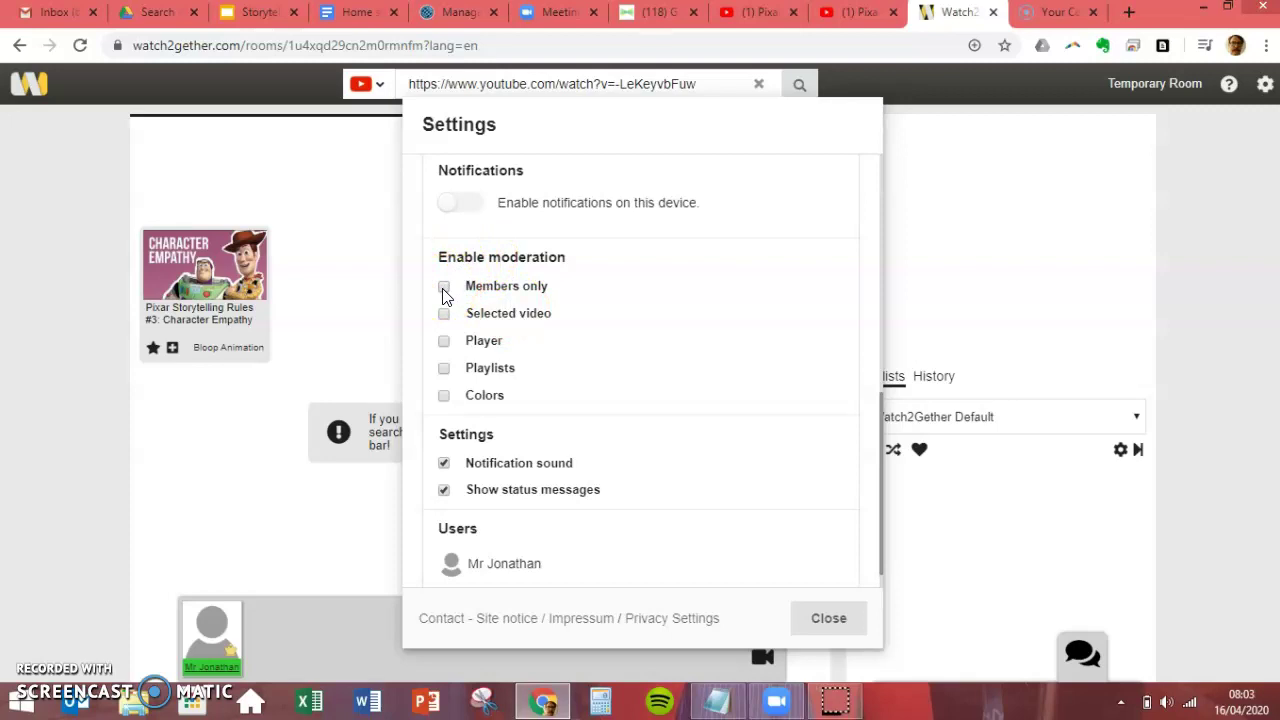
left_click(443, 290)
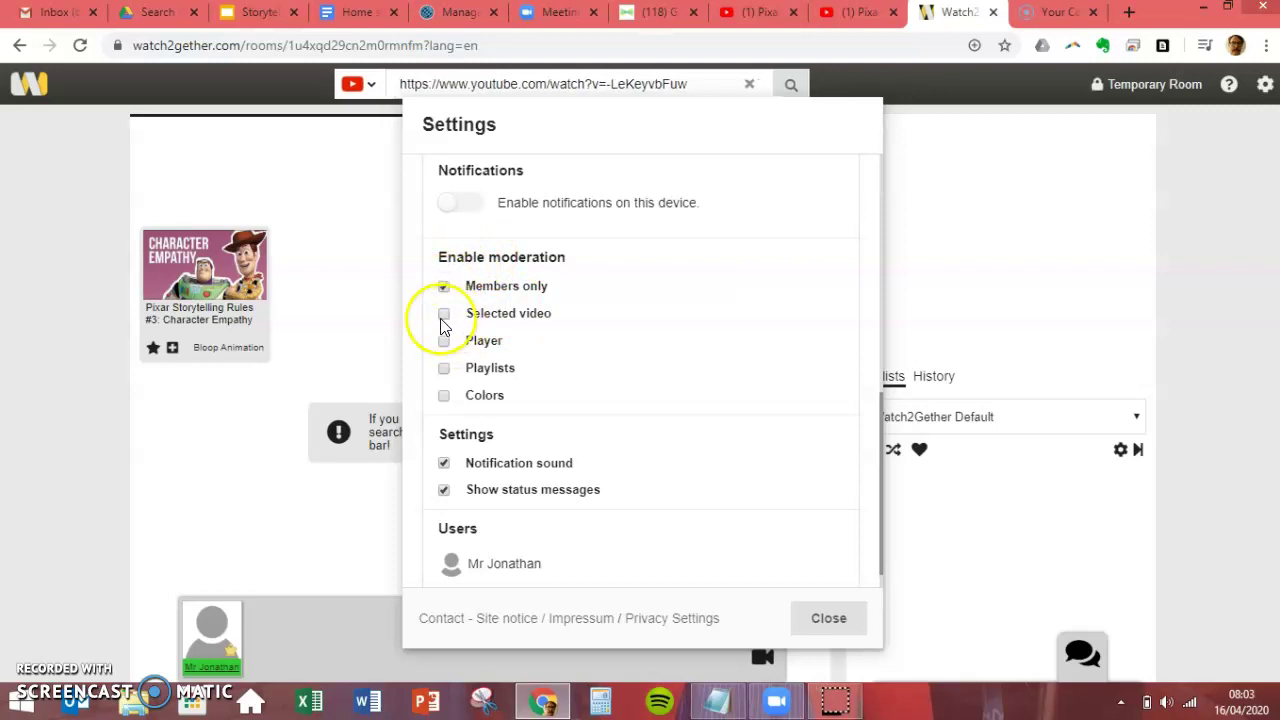
left_click(445, 316)
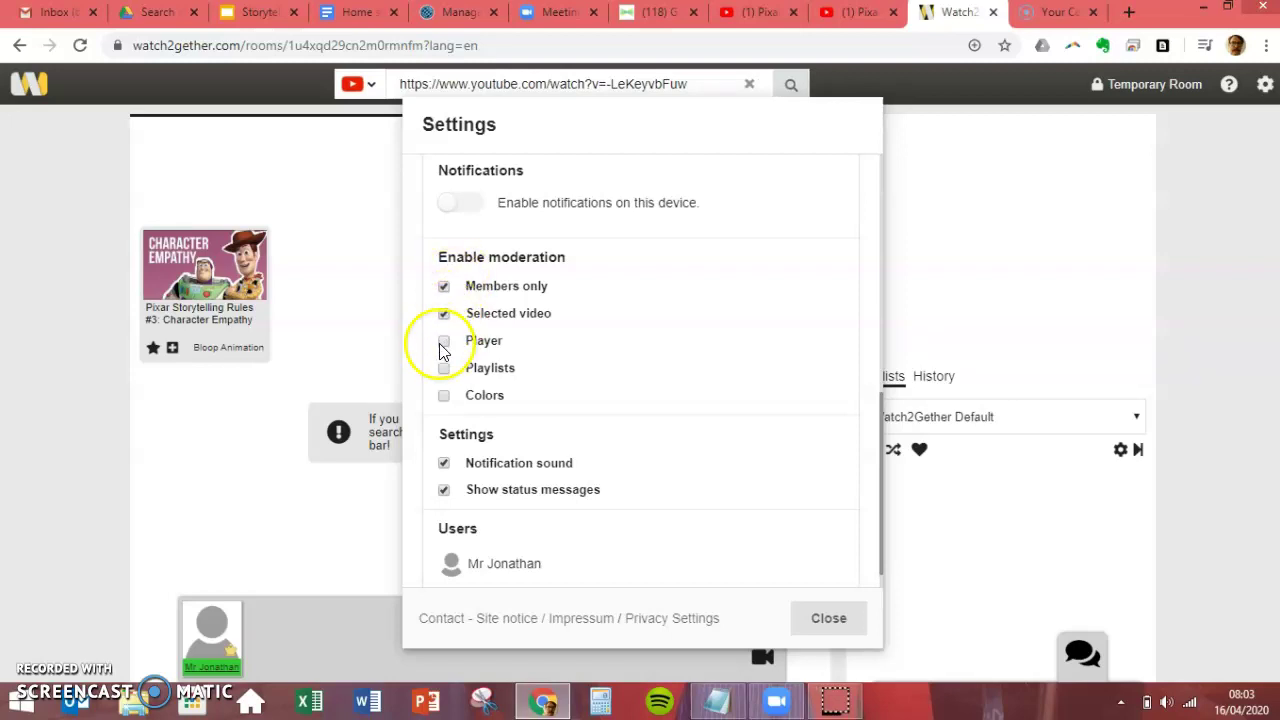
left_click(442, 343)
left_click(443, 367)
left_click(443, 396)
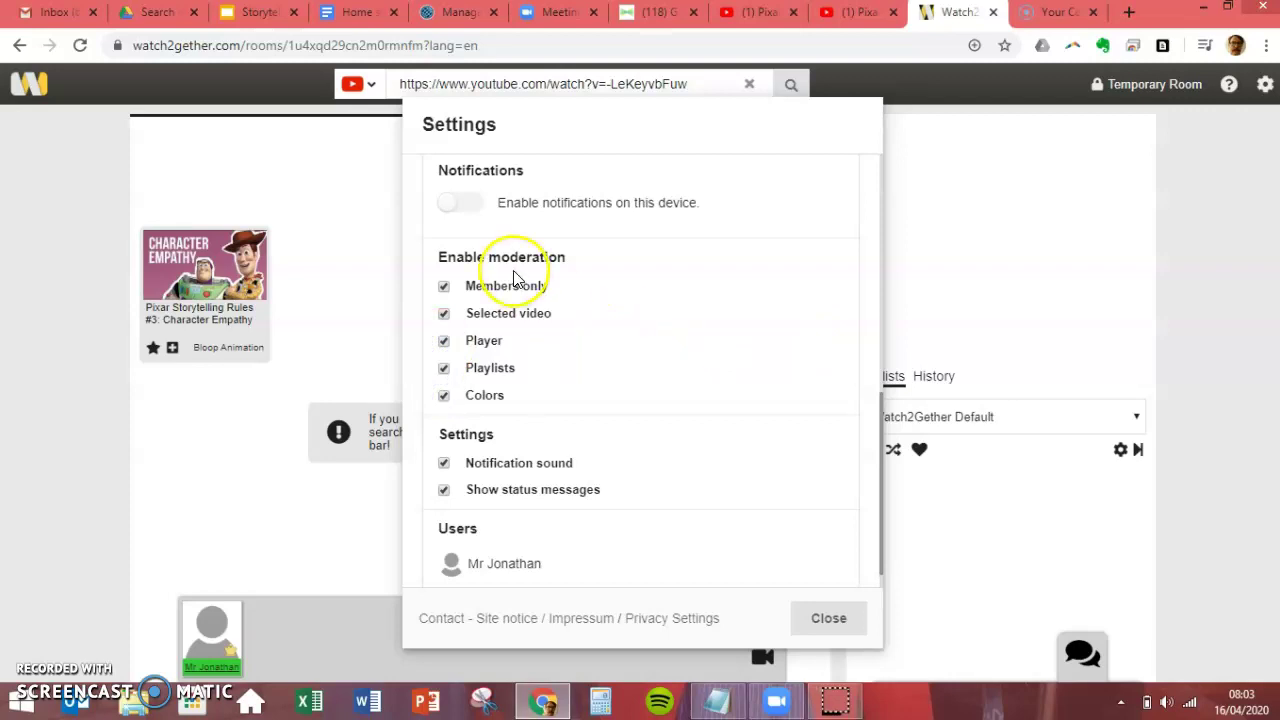
left_click(805, 618)
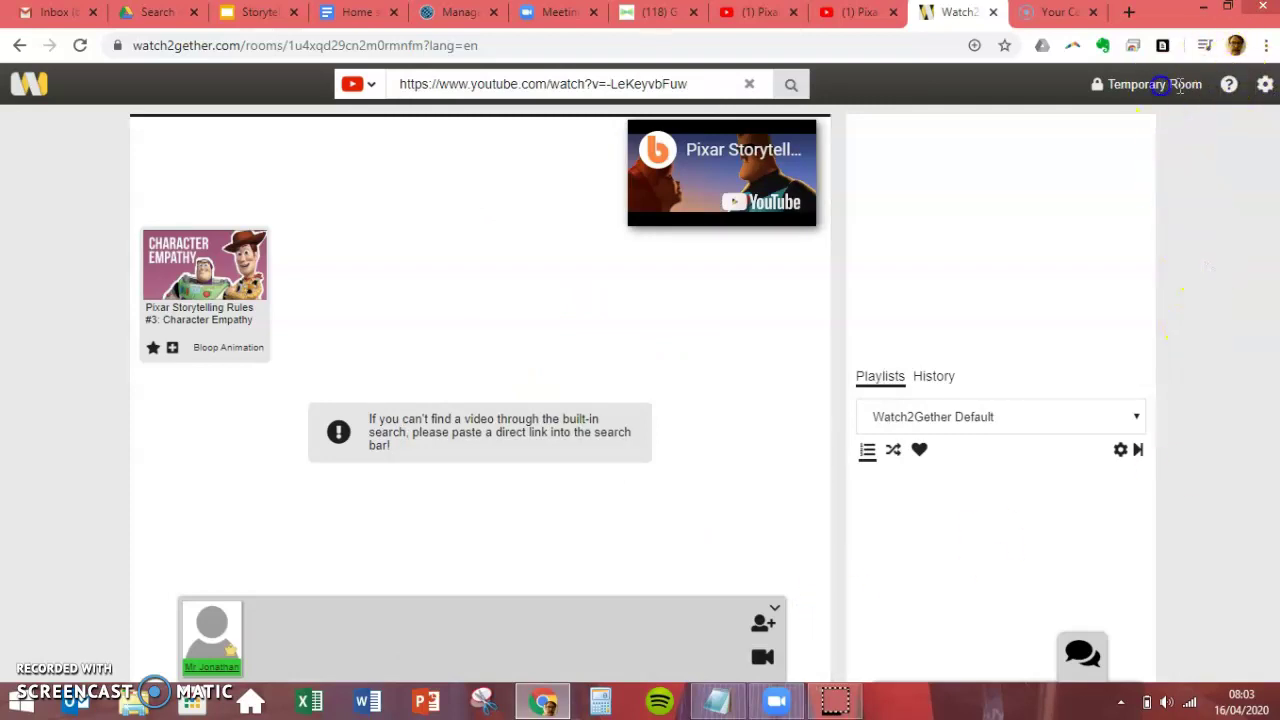
Save the room as pixarstorytellingpart3, pause the video, and copy the room's URL
left_click(1266, 84)
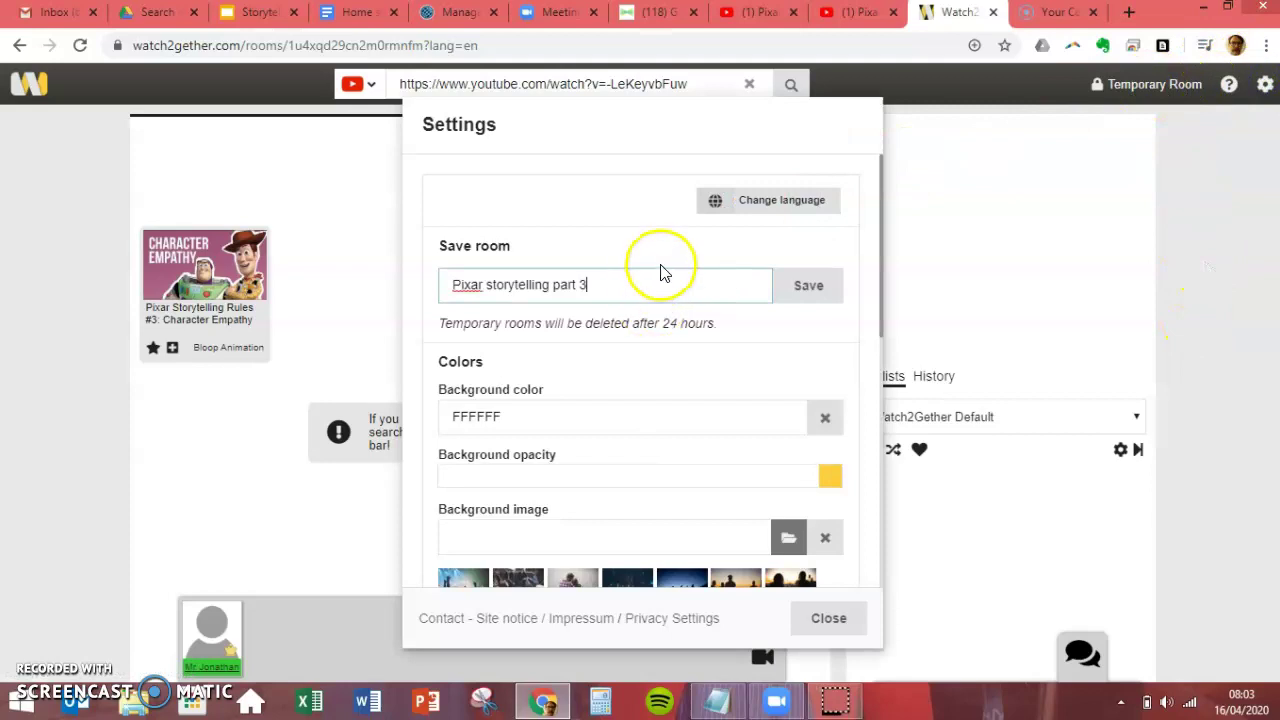
left_click(797, 285)
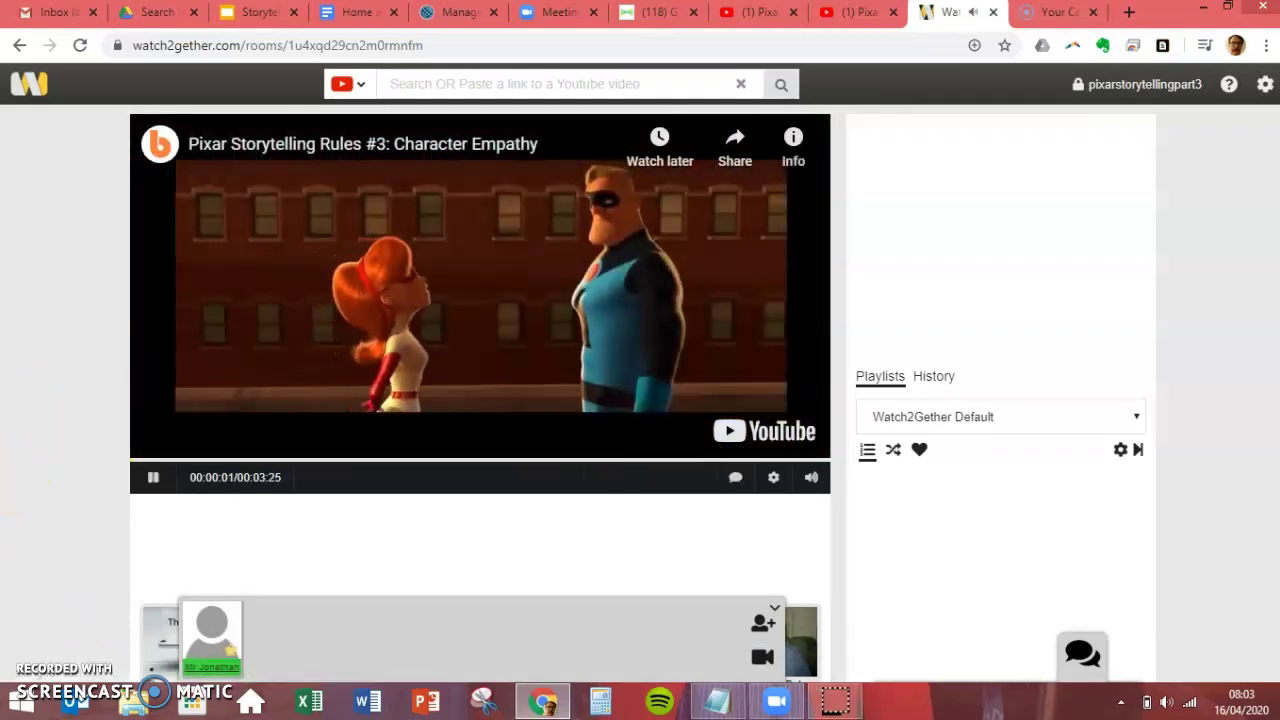
left_click(156, 483)
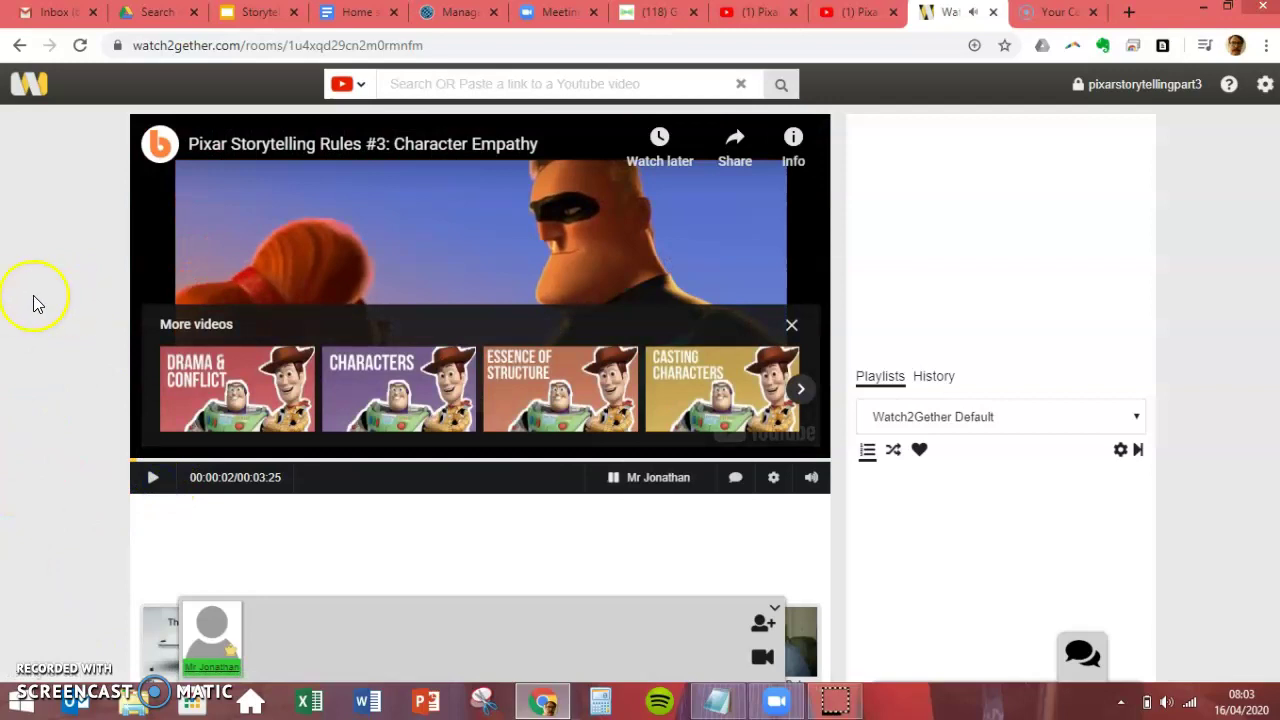
left_click(440, 45)
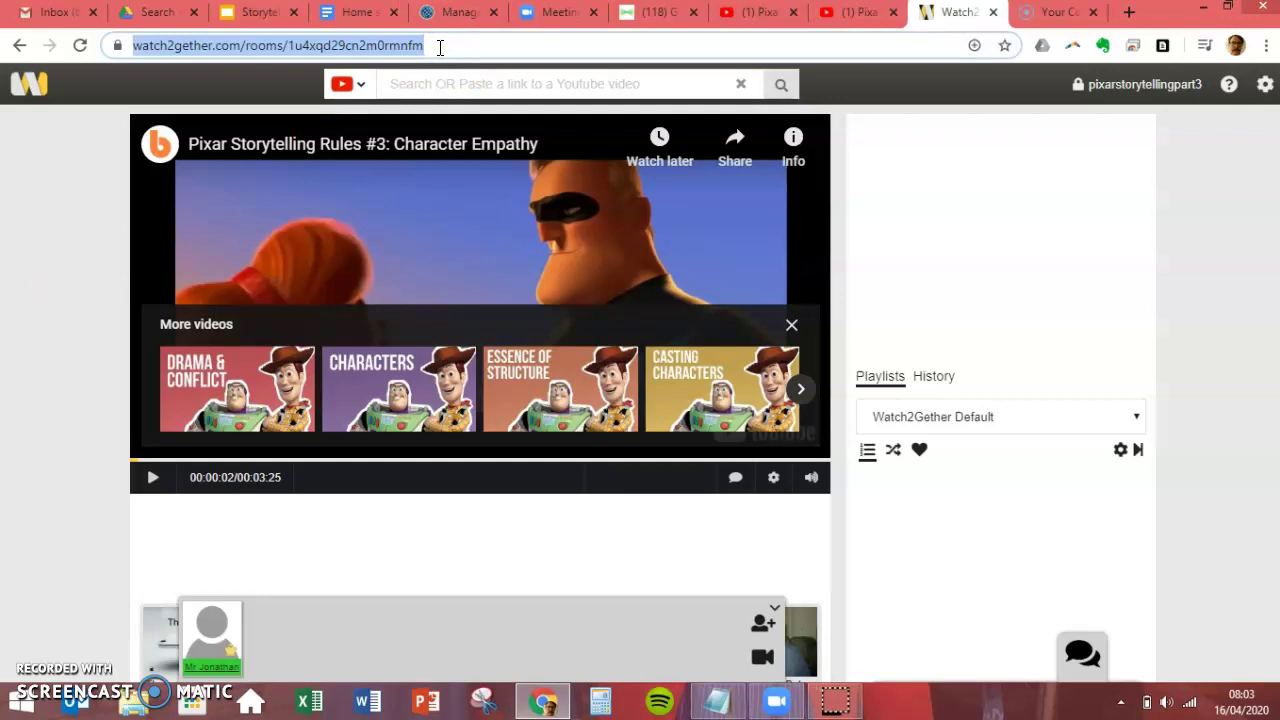
left_click(262, 12)
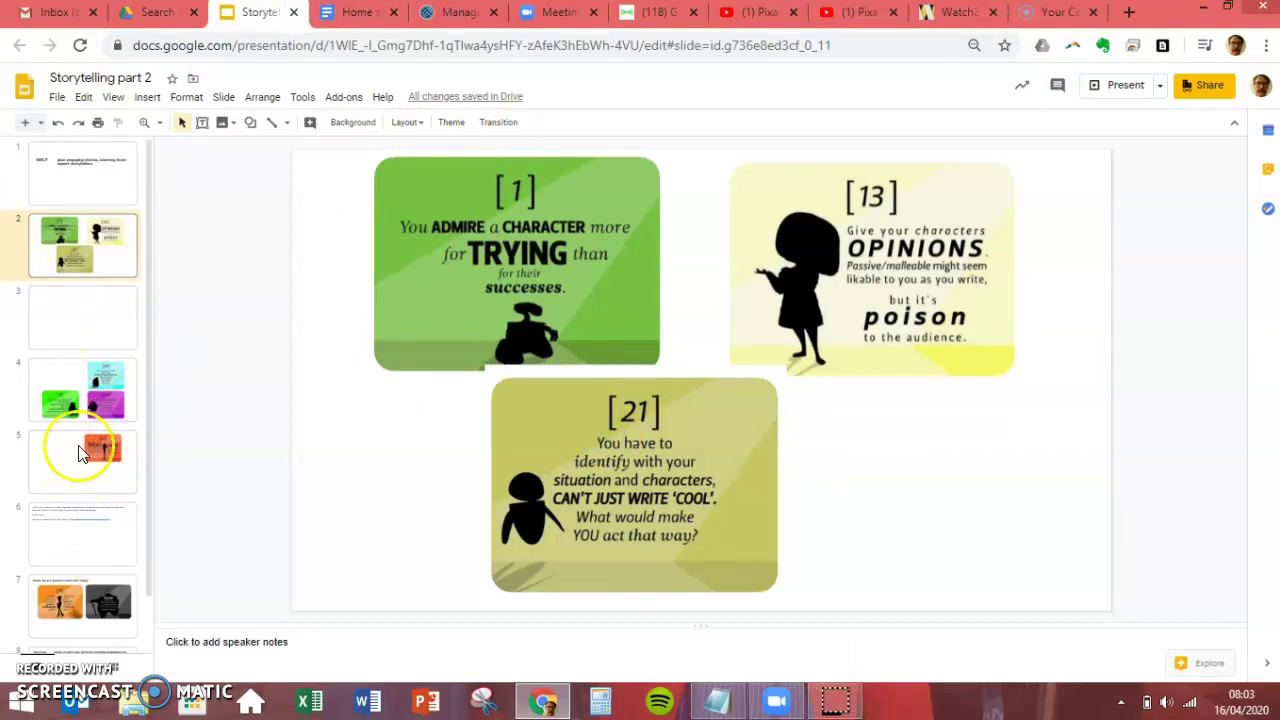
Add a text box on slide 3 reading 'Here is the first video we will watch'
left_click(68, 338)
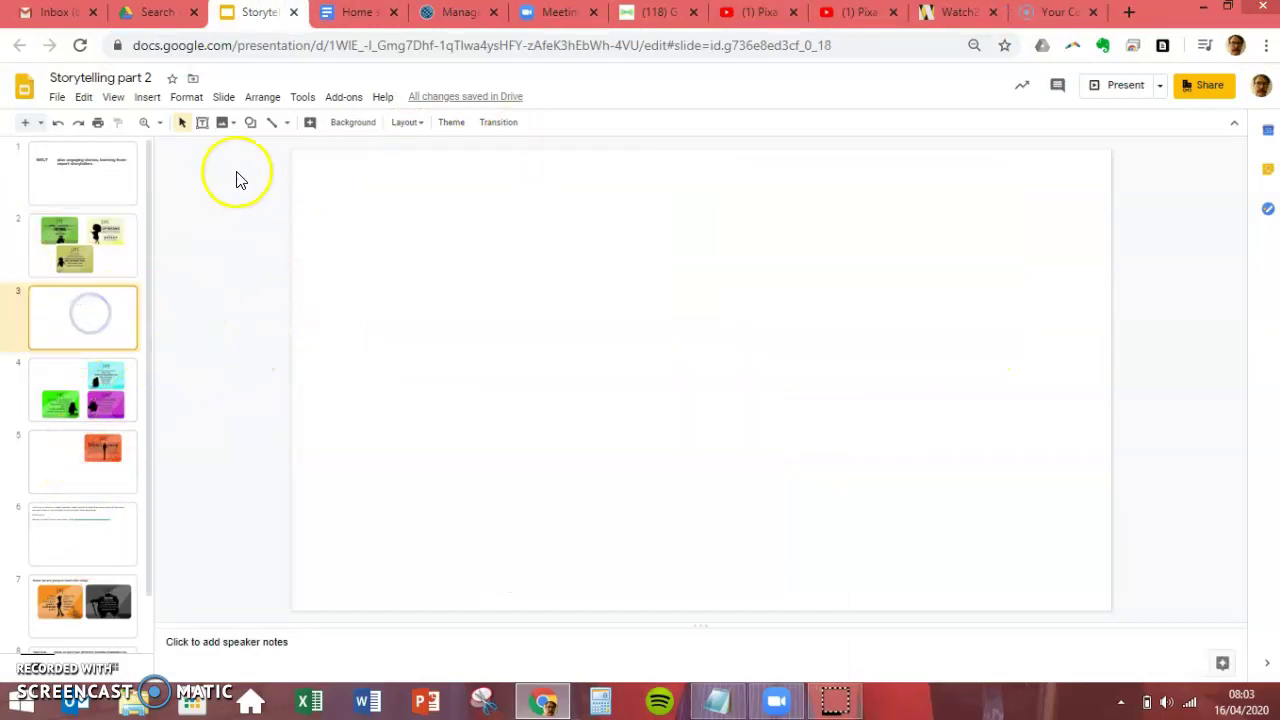
left_click(202, 122)
left_click_drag(326, 185, 1036, 395)
type("Her")
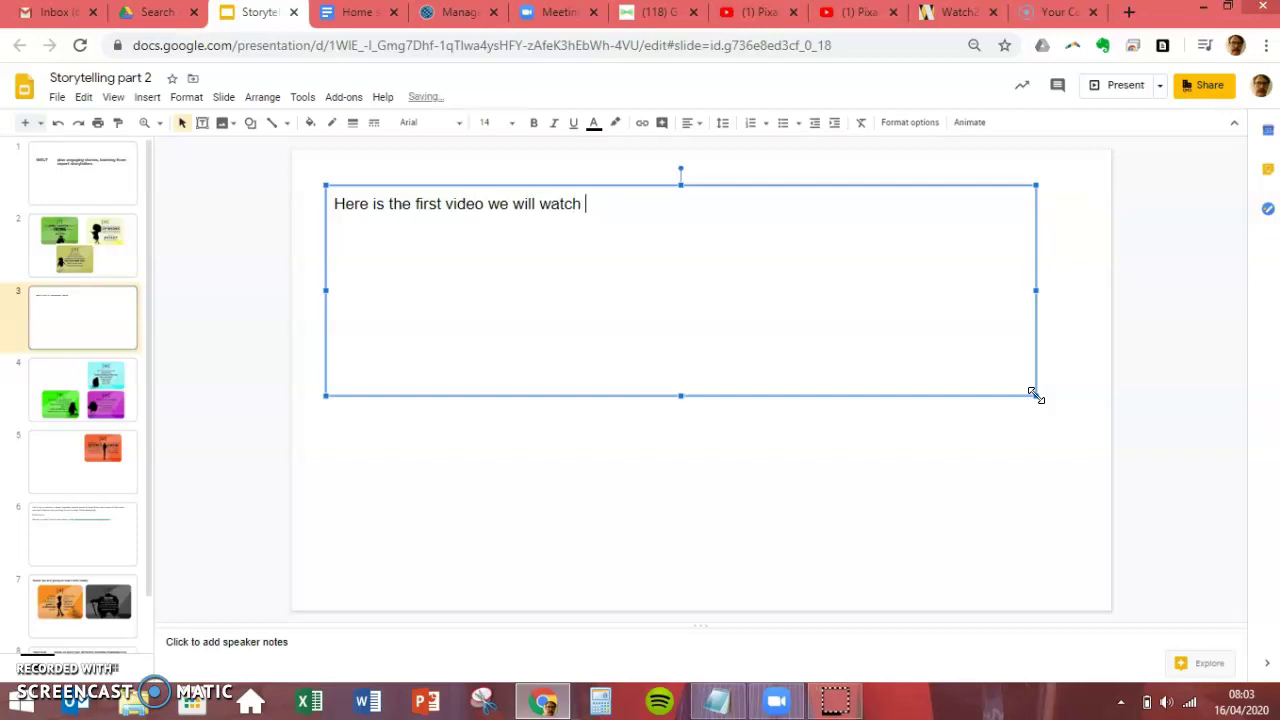
Link that sentence to the pasted Watch2Gether room URL
left_click(336, 203)
left_click_drag(336, 203, 623, 220)
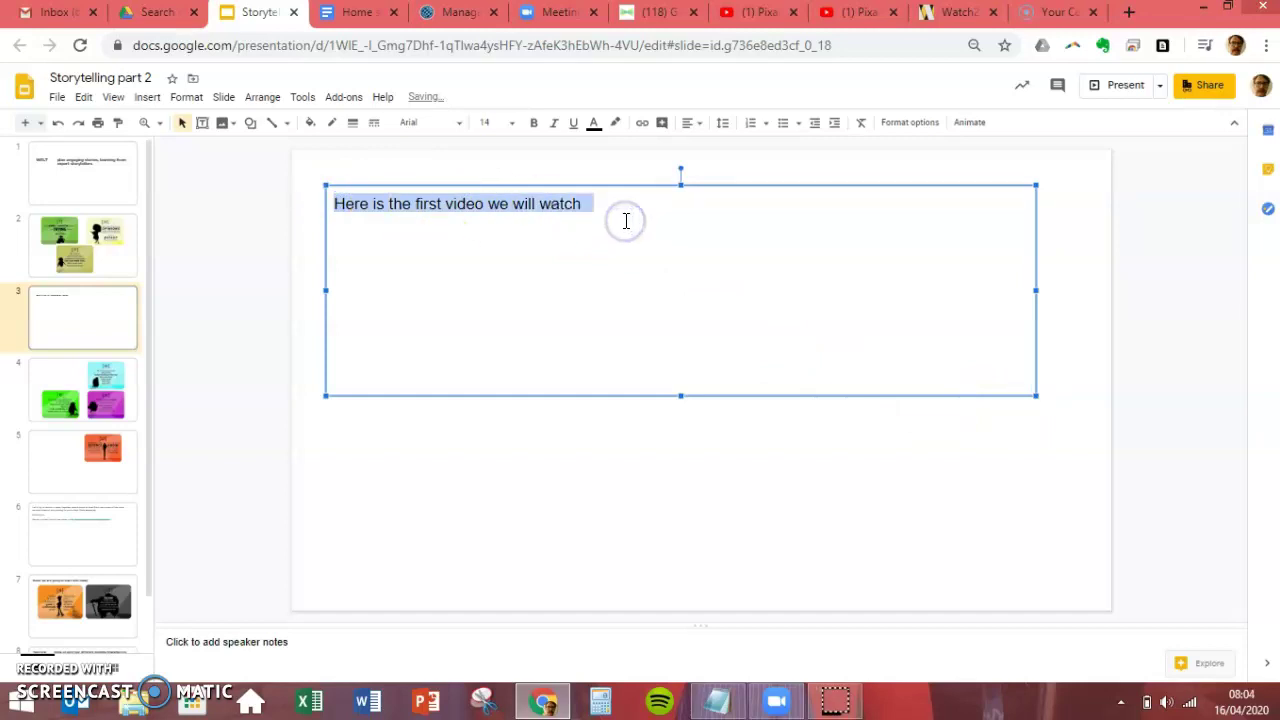
key("ctrl+k")
key("ctrl+v")
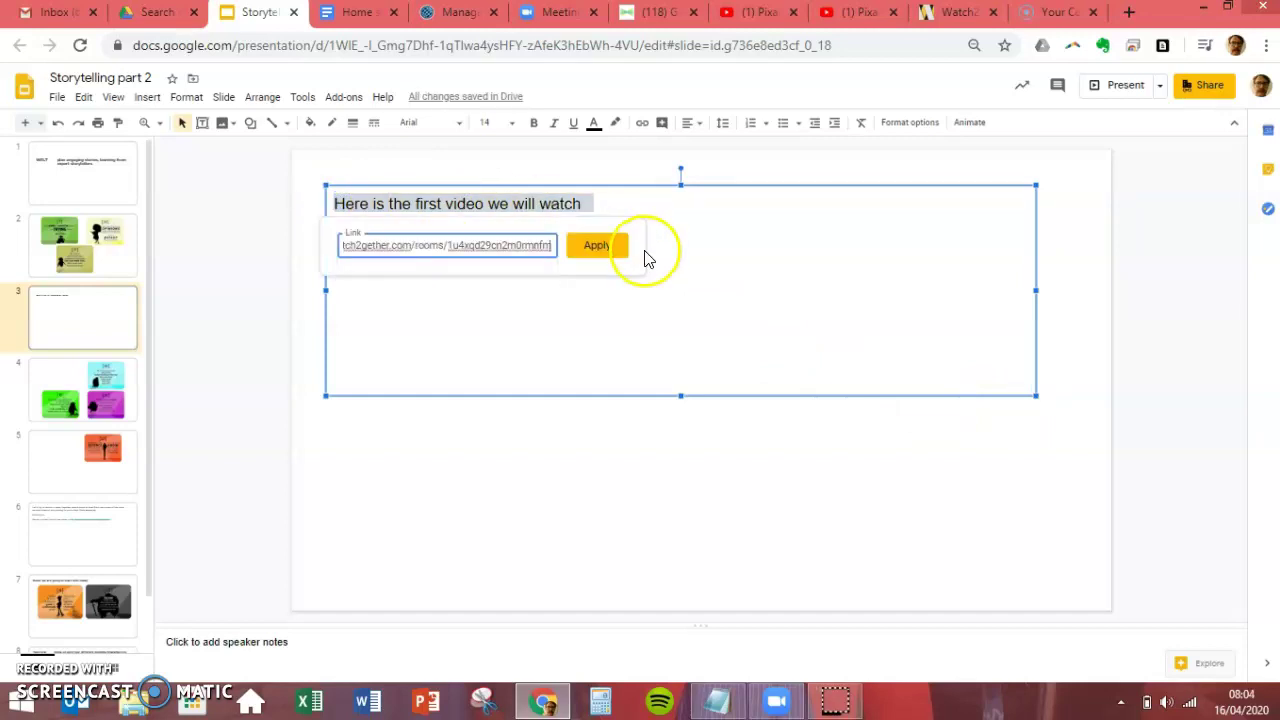
left_click(605, 250)
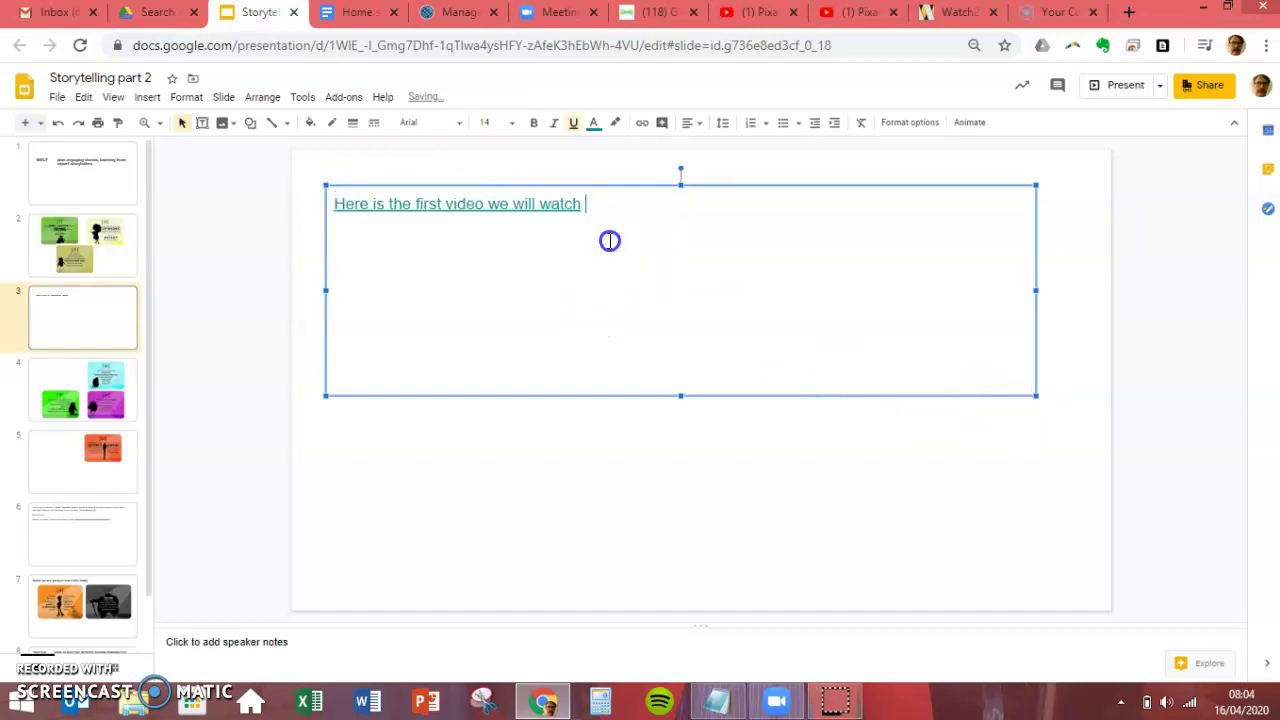
left_click(740, 497)
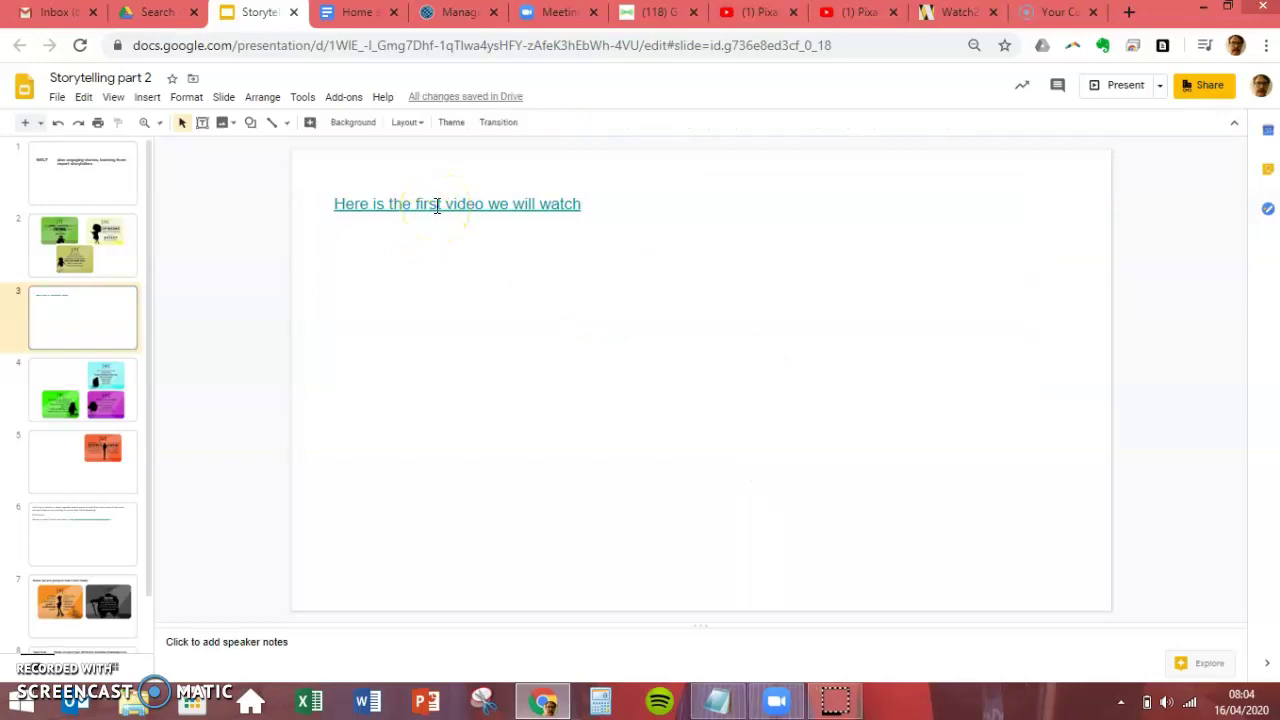
left_click(955, 12)
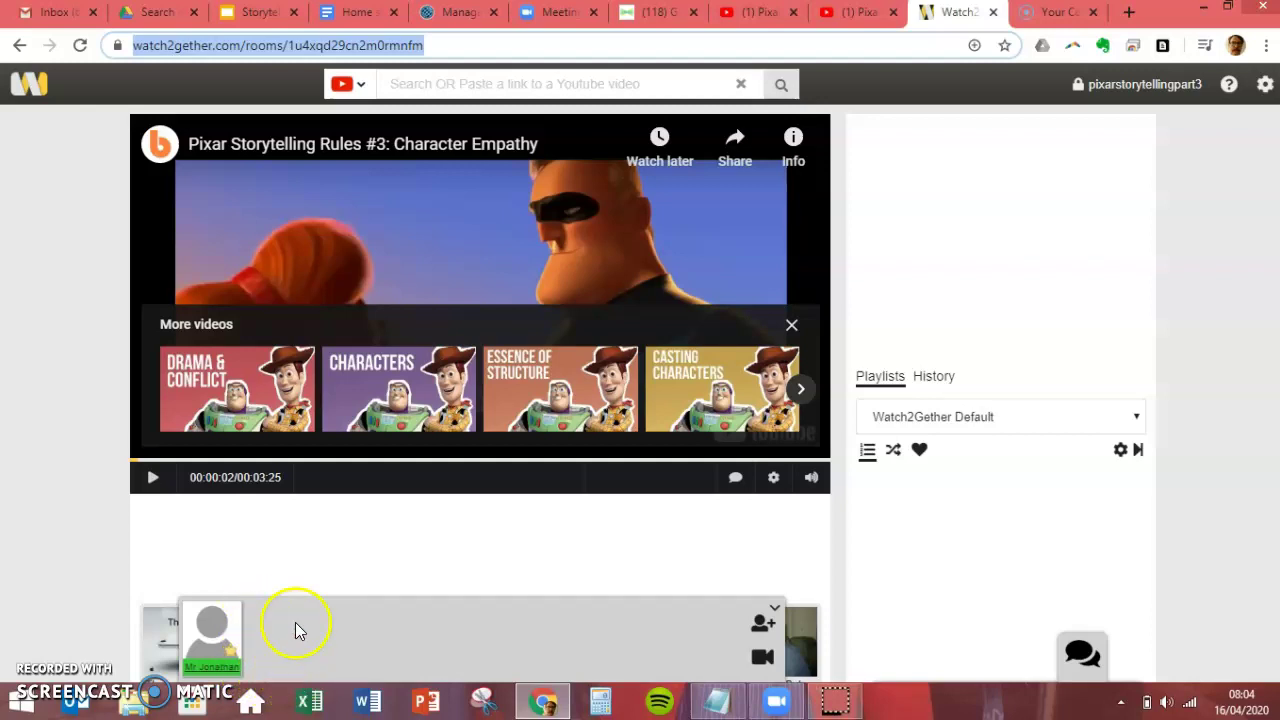
Dismiss the Invite friends dialog and collapse the webcam bar to reveal suggested videos
left_click(222, 636)
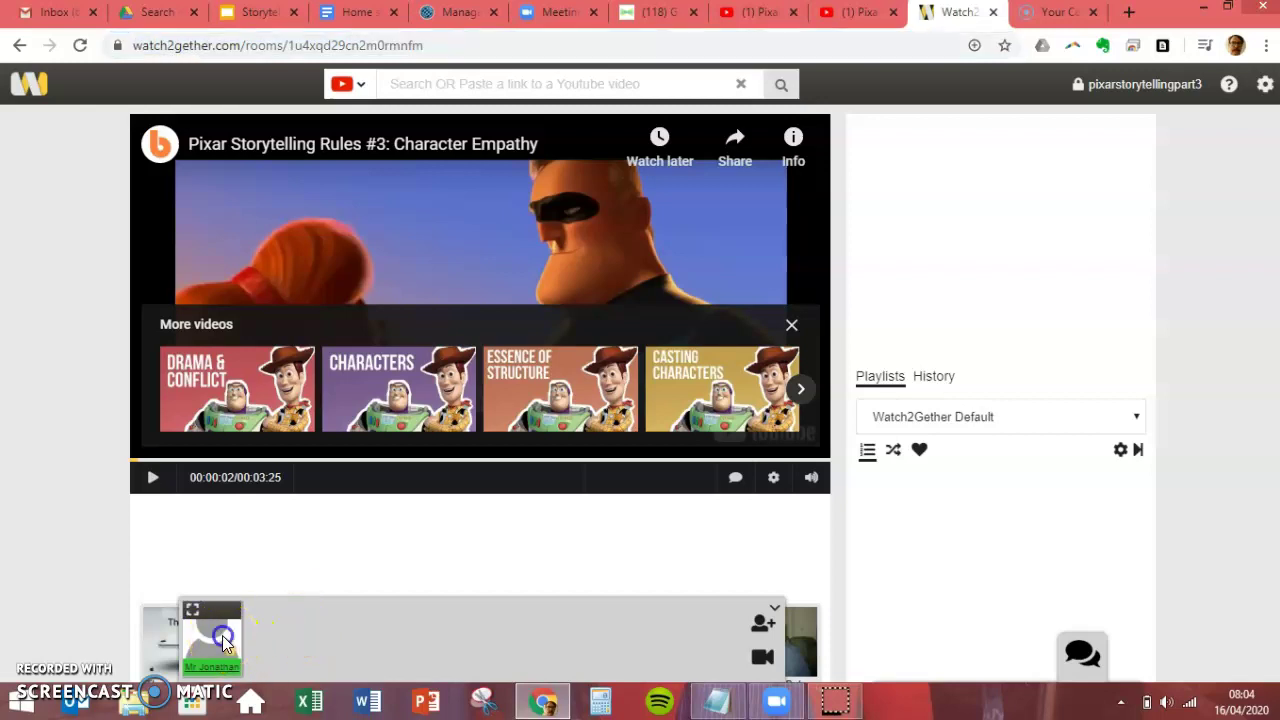
left_click(763, 622)
left_click(918, 483)
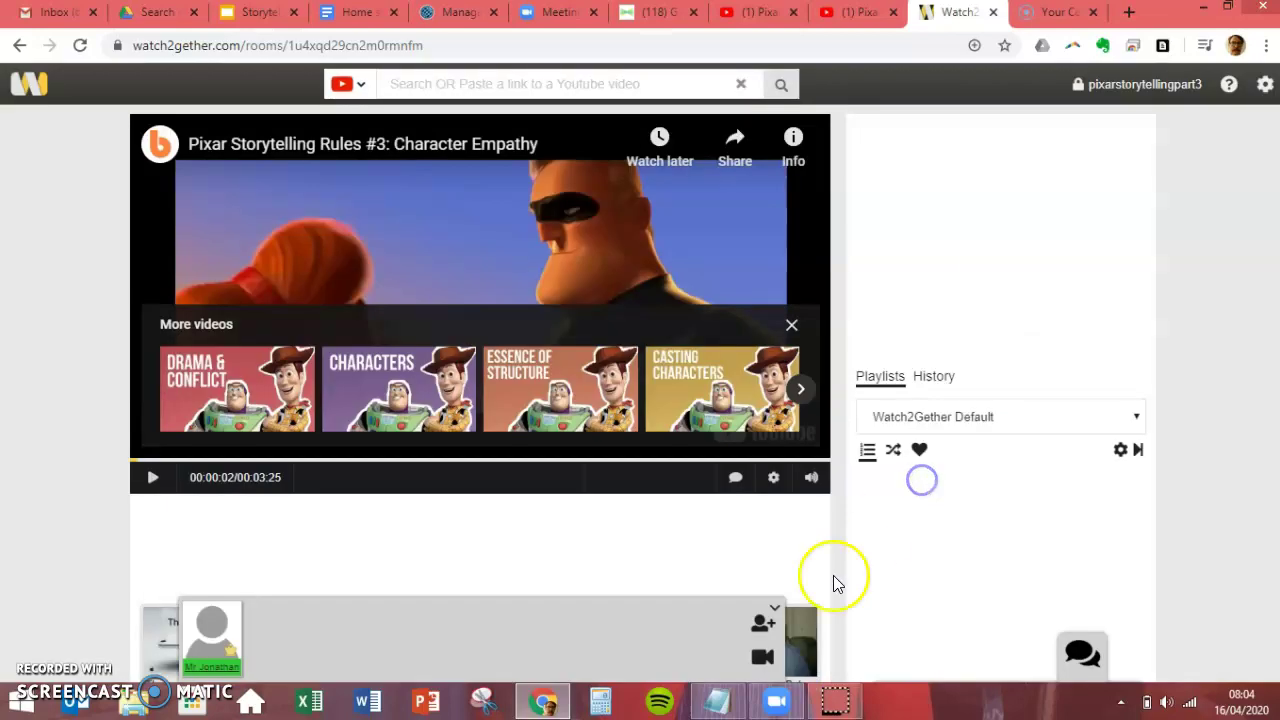
left_click(776, 604)
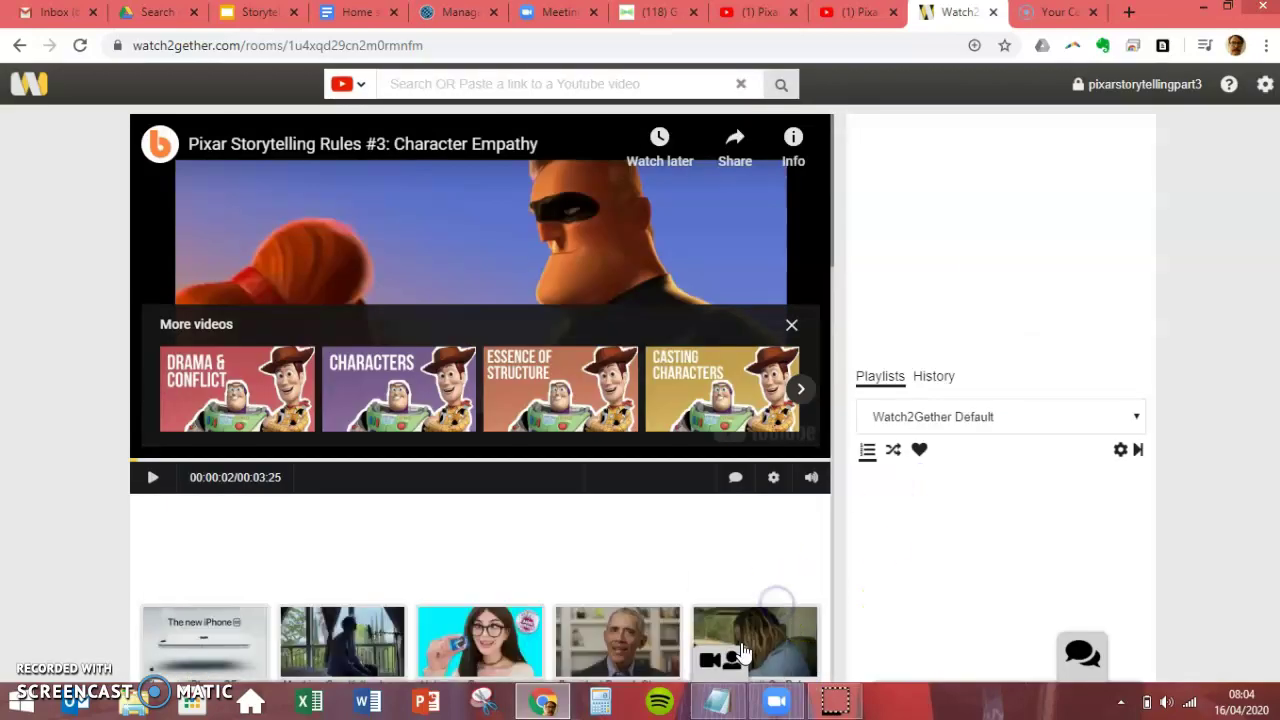
Turn on the camera, allowing browser camera and microphone access, so the live feed shows
left_click(762, 662)
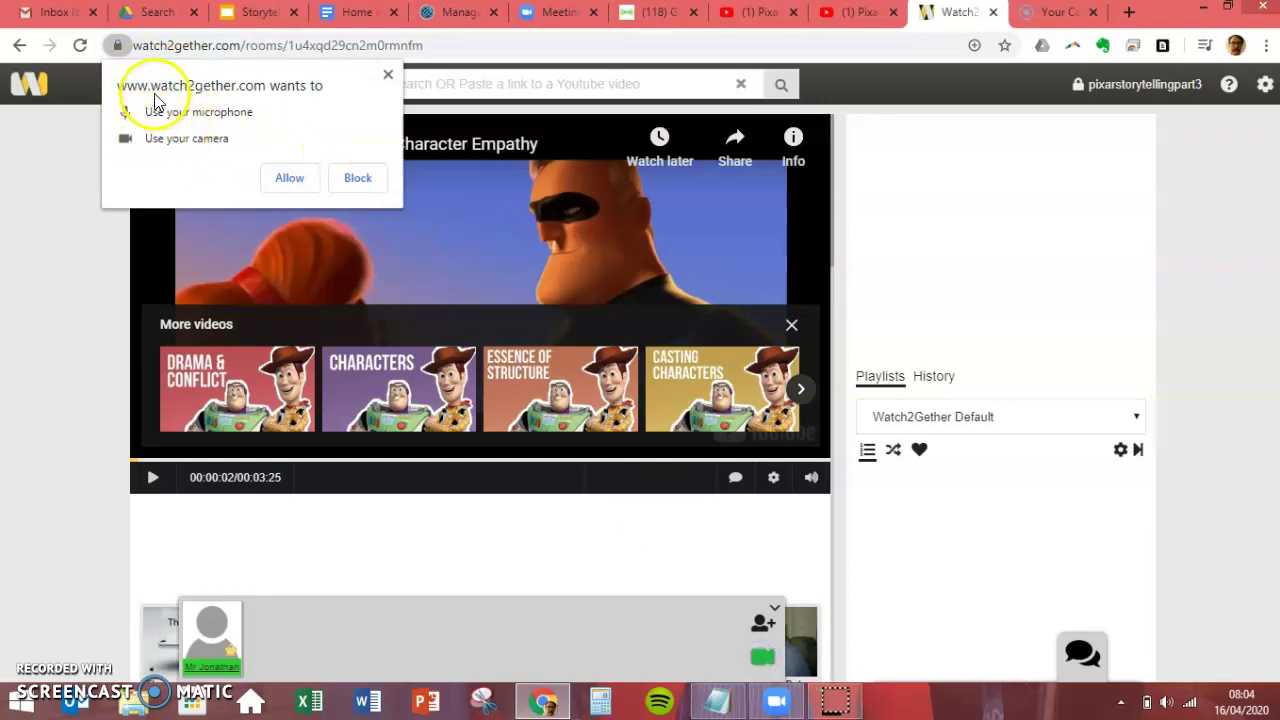
left_click(289, 179)
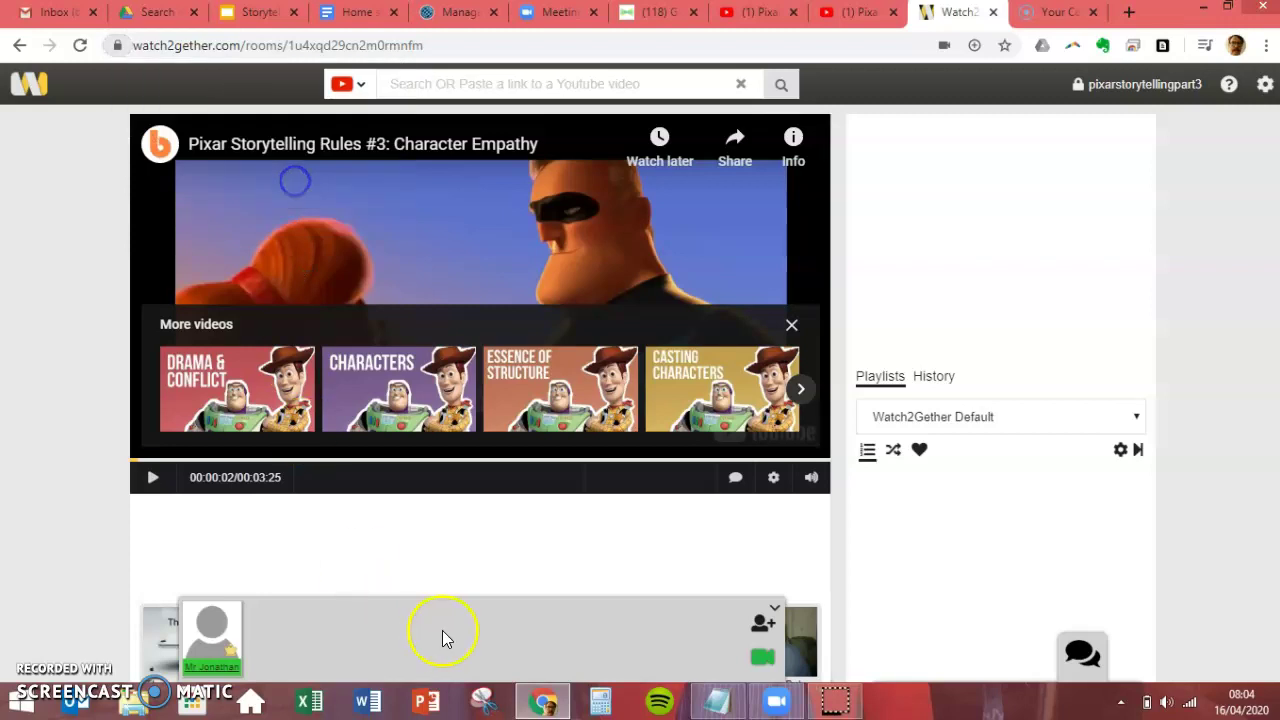
left_click(487, 565)
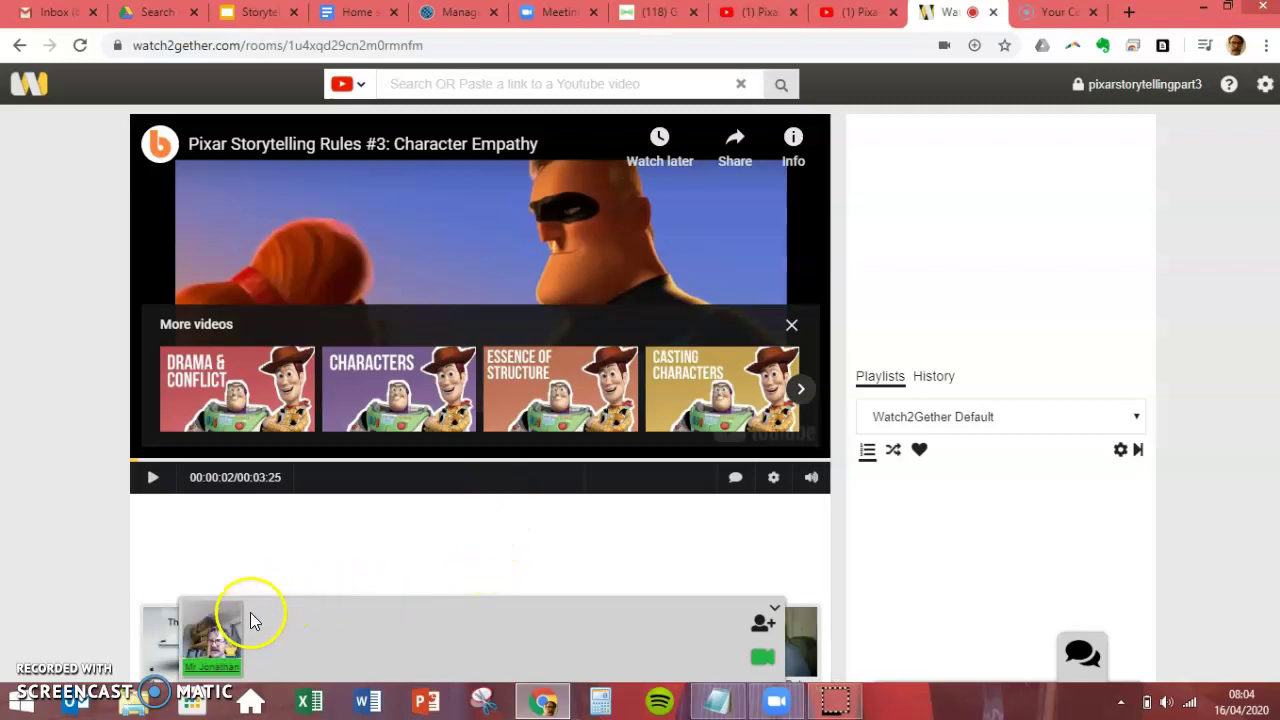
mouse_move(210, 625)
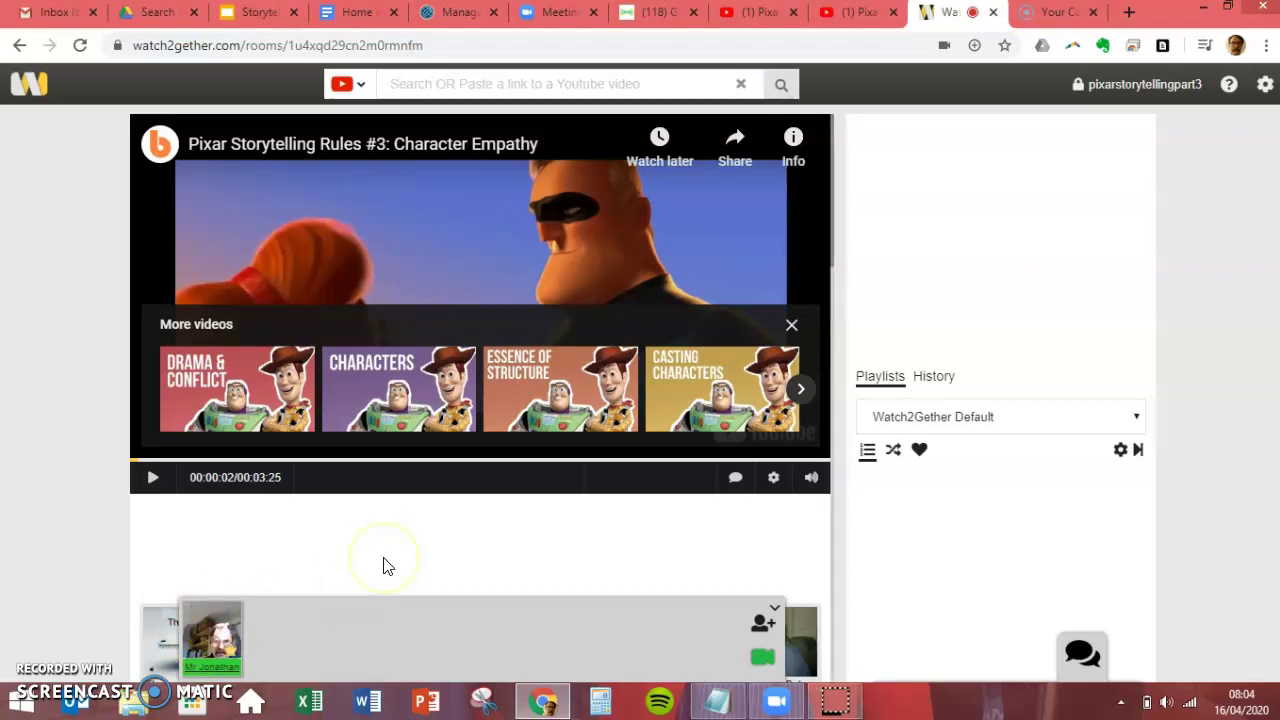
Open the room chat and place the cursor in the Type your message box
left_click(1076, 660)
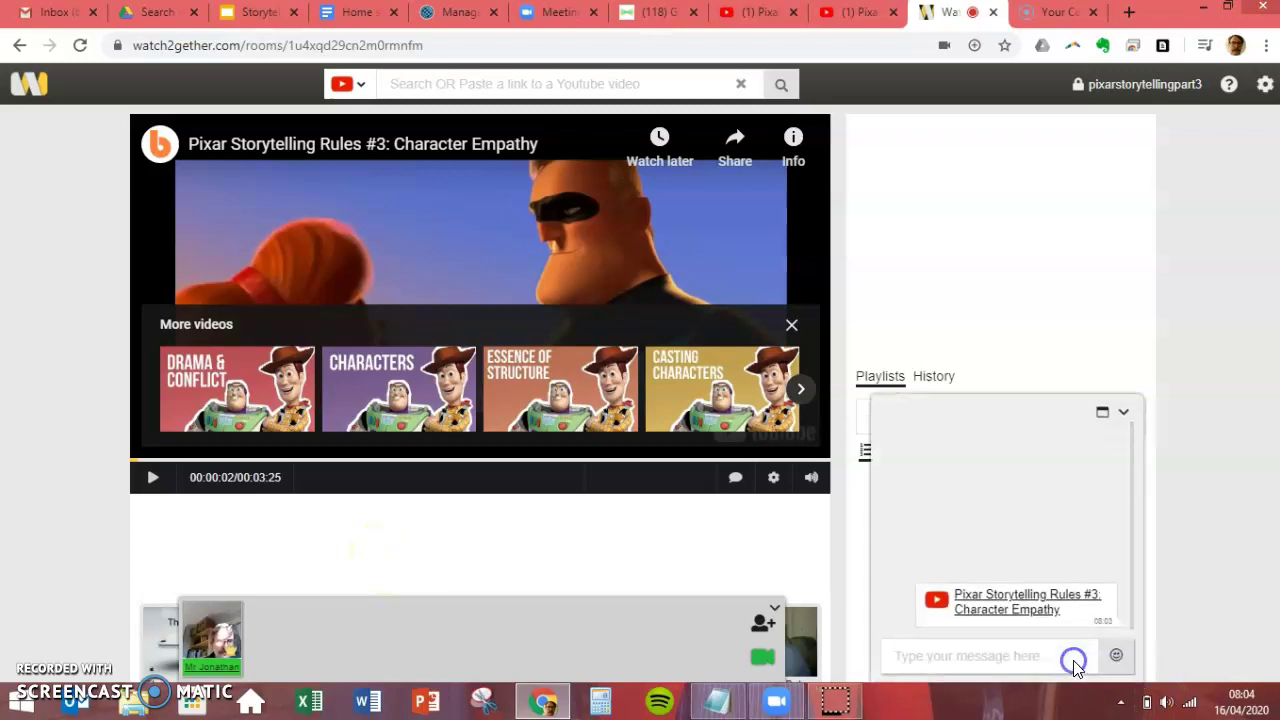
left_click(953, 654)
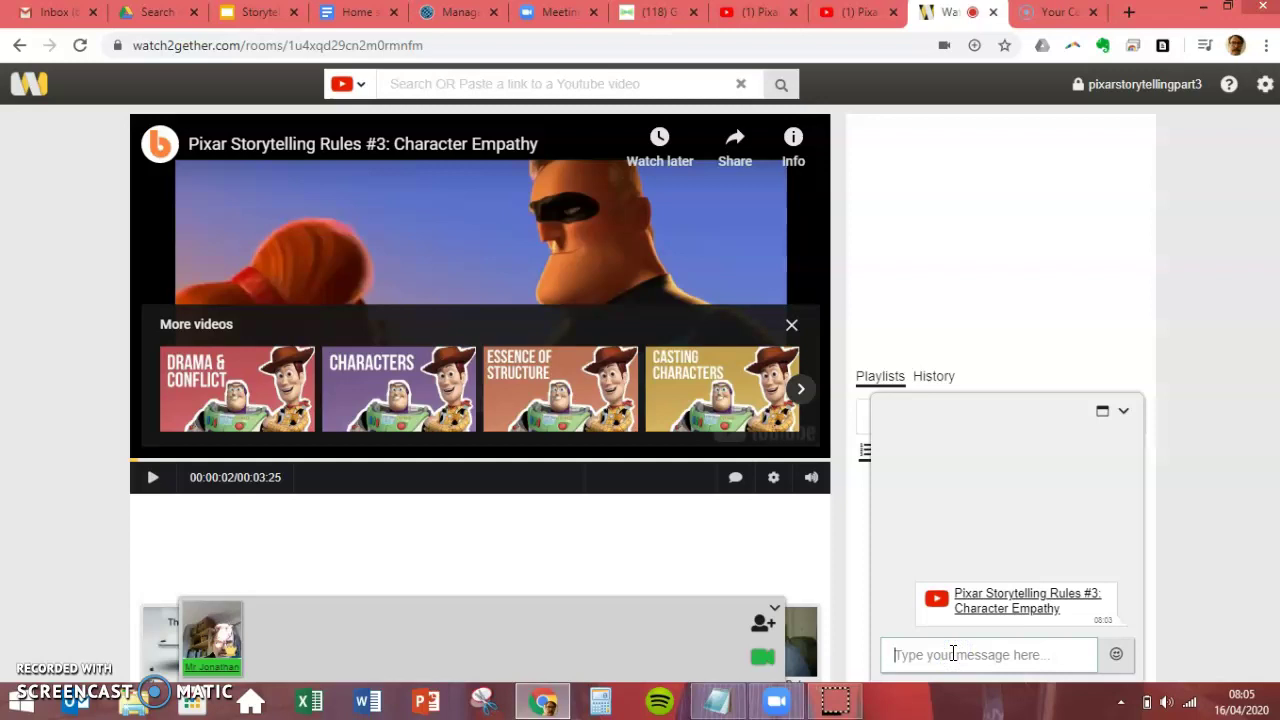